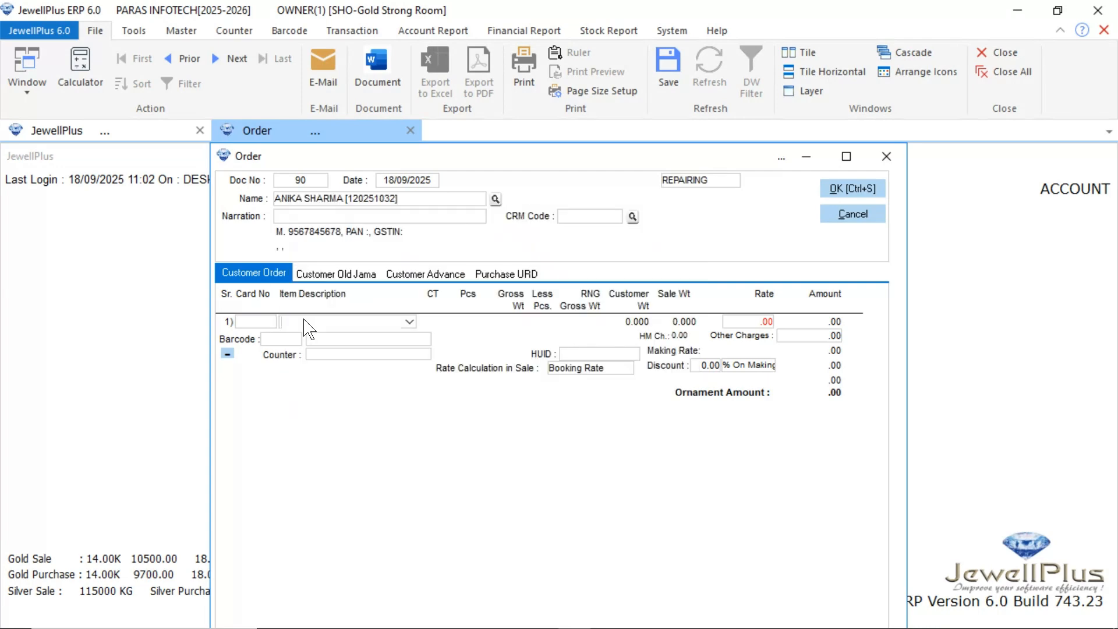
Step: Choose REPAIRING GOLD ITEM [G] as the first customer order item and set its carat to 22K
text(REPAIRING (SILVER) [F)
key(Down)
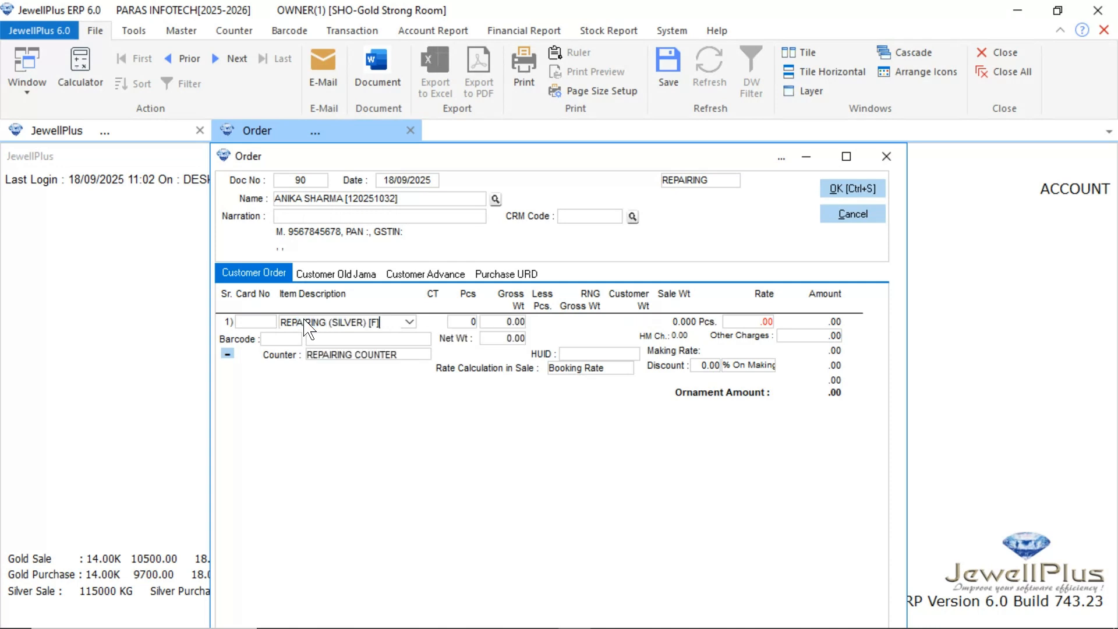
key(Down)
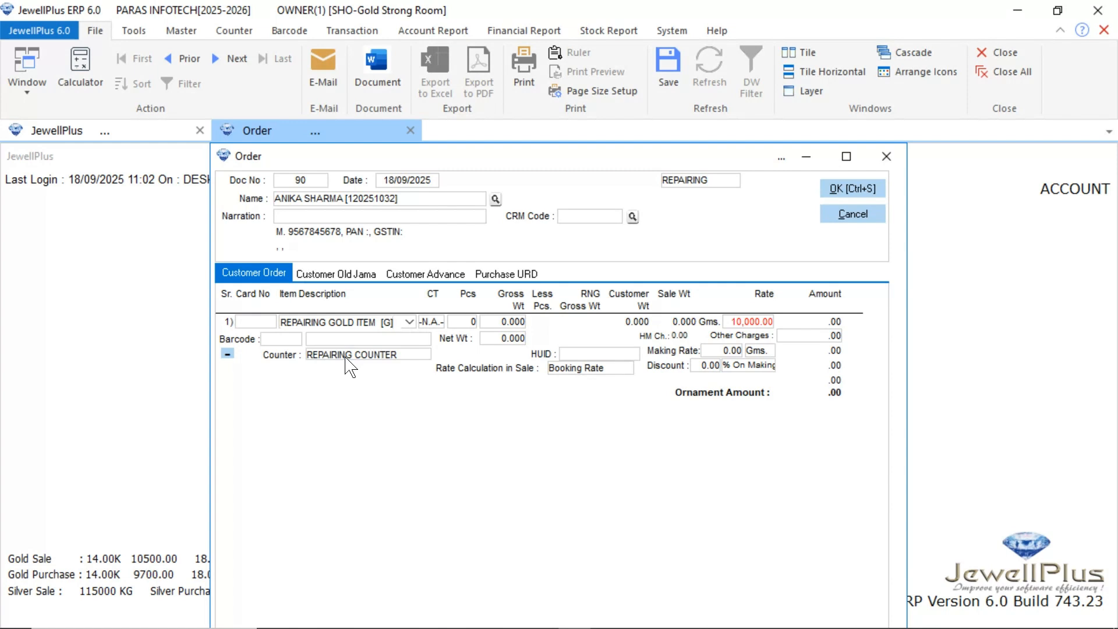
click(431, 328)
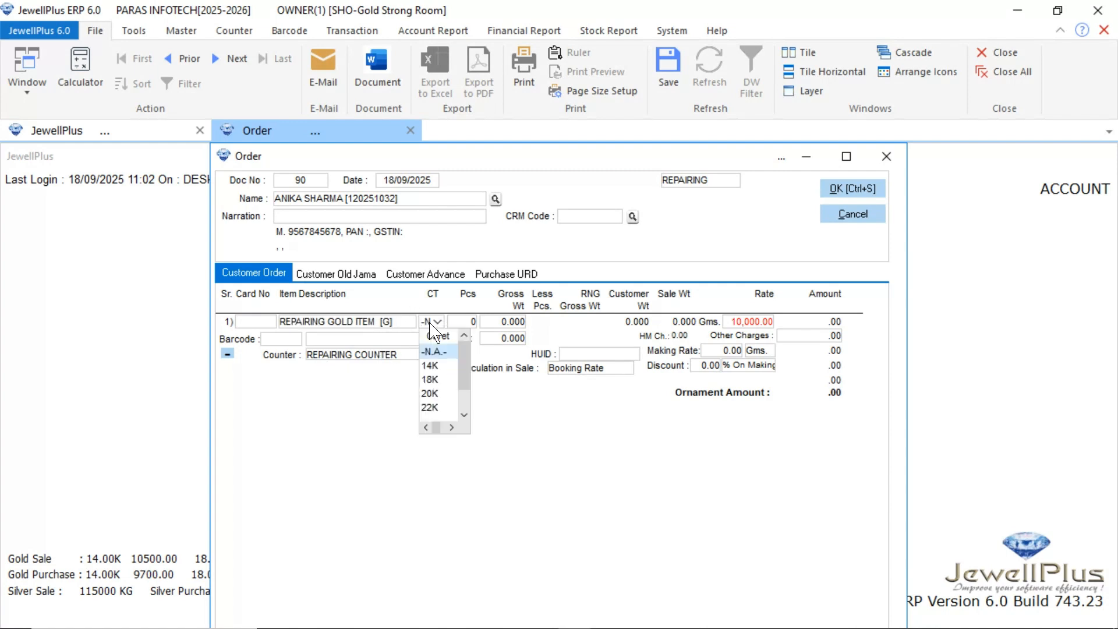
text(22)
key(Return)
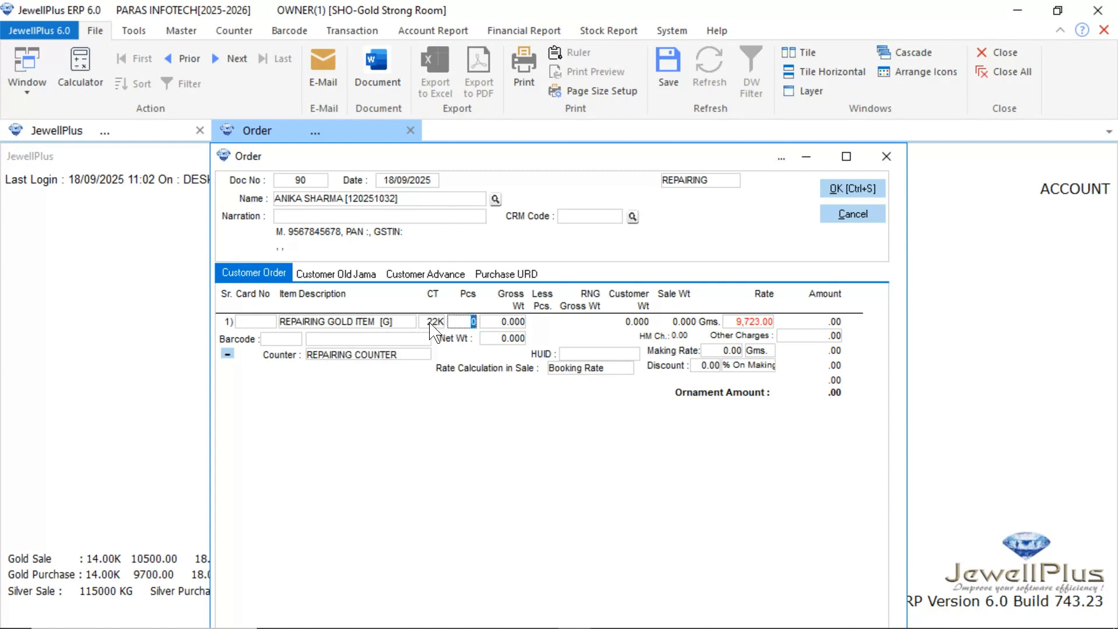
Step: Enter 1 piece and a gross weight of 5 for the repairing gold item in the customer order
text(1)
key(Return)
text(5)
key(Return)
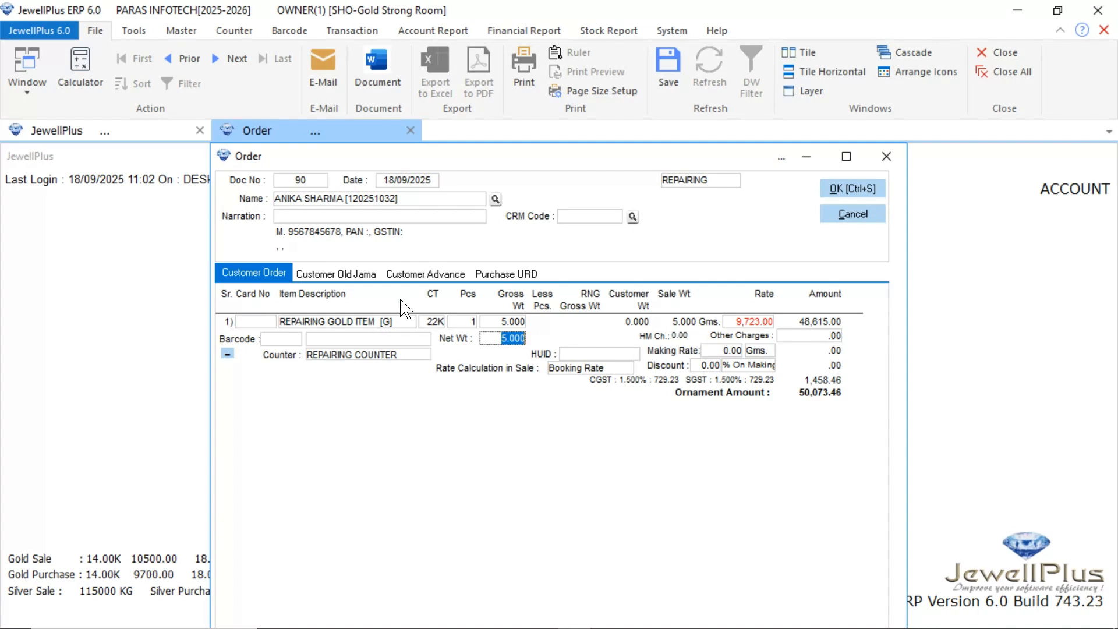
Step: Record REPAIRING GOLD ITEM at 22K as the customer's old ornament received under Customer Old Jama
click(343, 279)
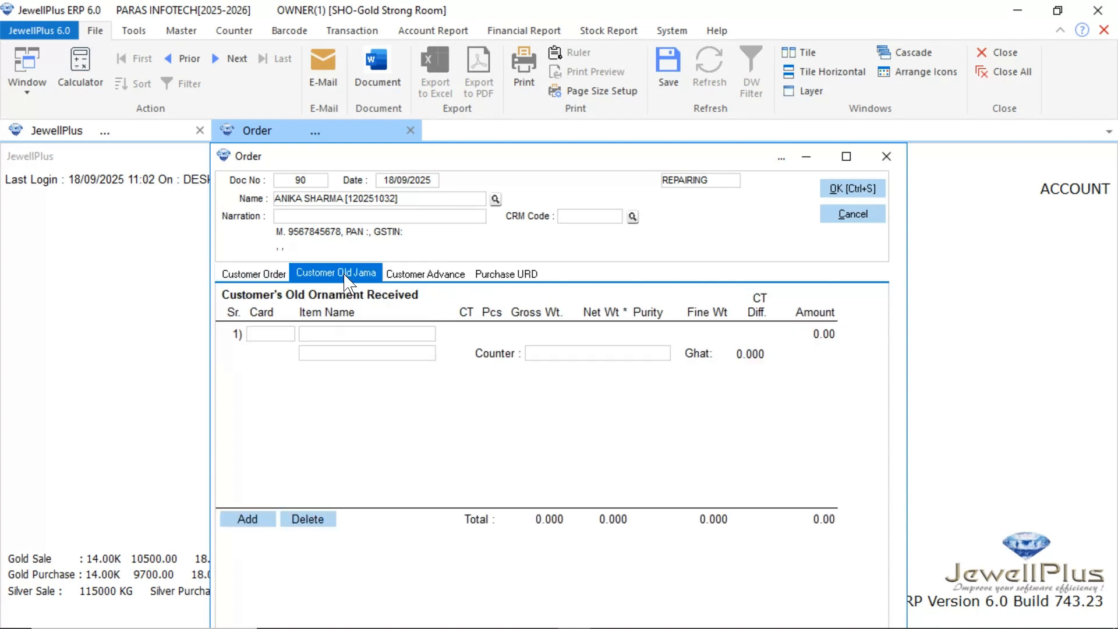
click(388, 339)
text(REPAIRING (GOLD)
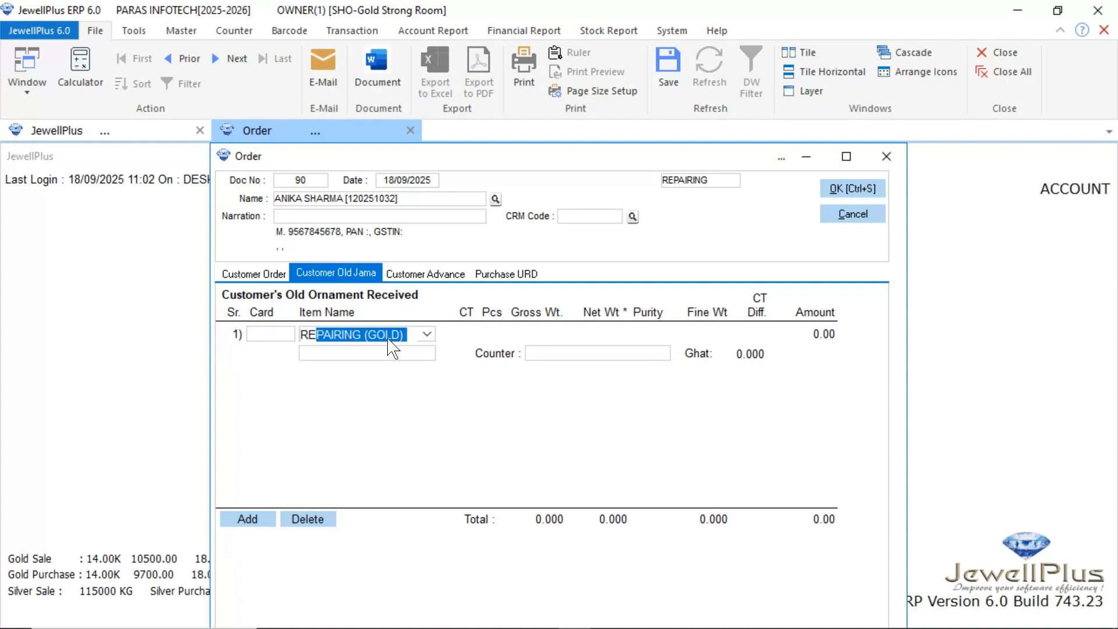
key(Down)
key(Down)
key(Return)
key(Down)
key(Down)
key(Down)
key(Down)
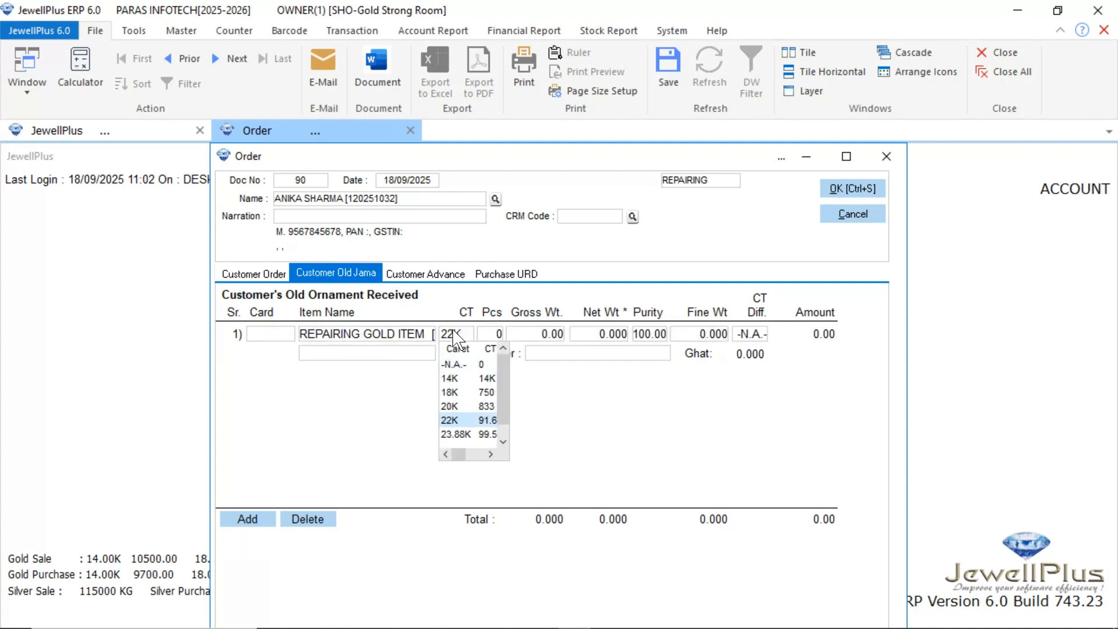
key(Return)
Step: Enter 1 piece and a gross weight of 5 for the old ornament and assign it to REPAIRING COUNTER
text(1)
key(Return)
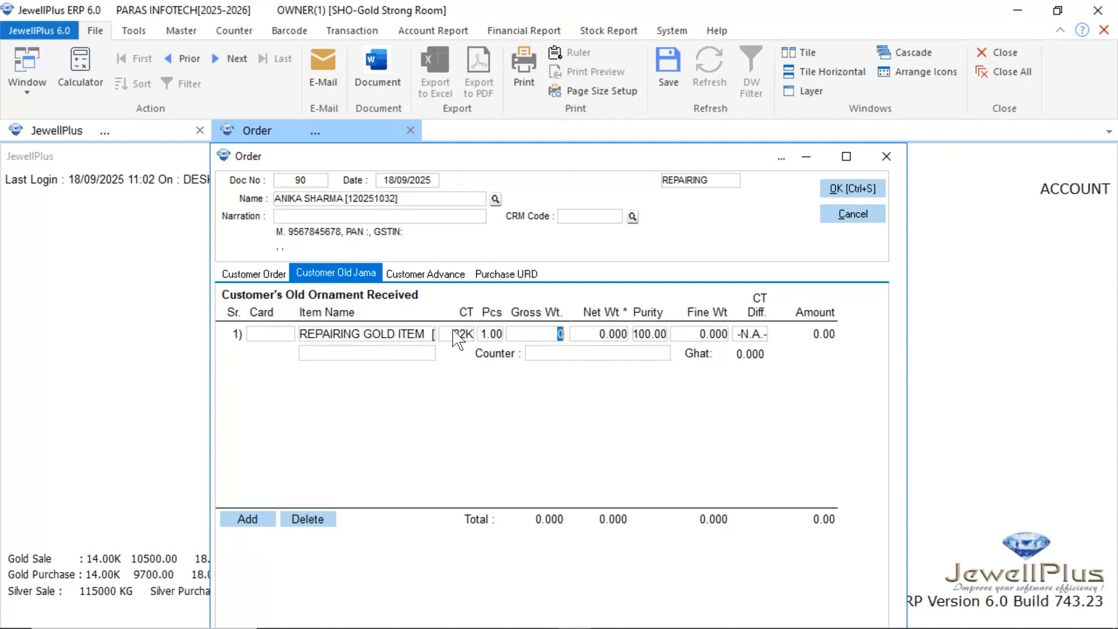
text(5)
key(Return)
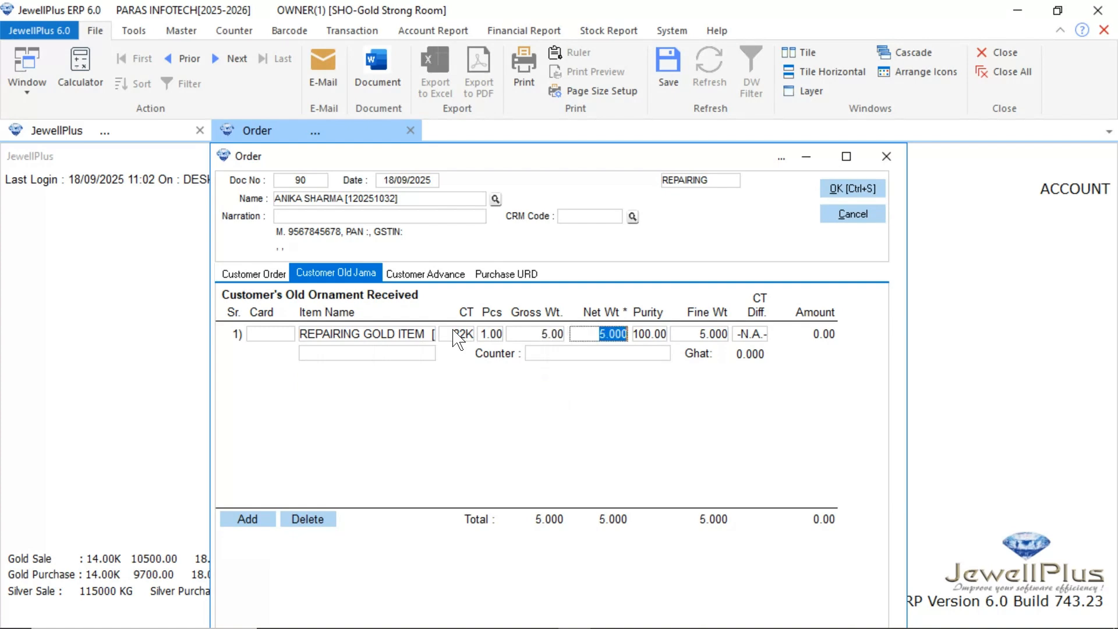
key(Return)
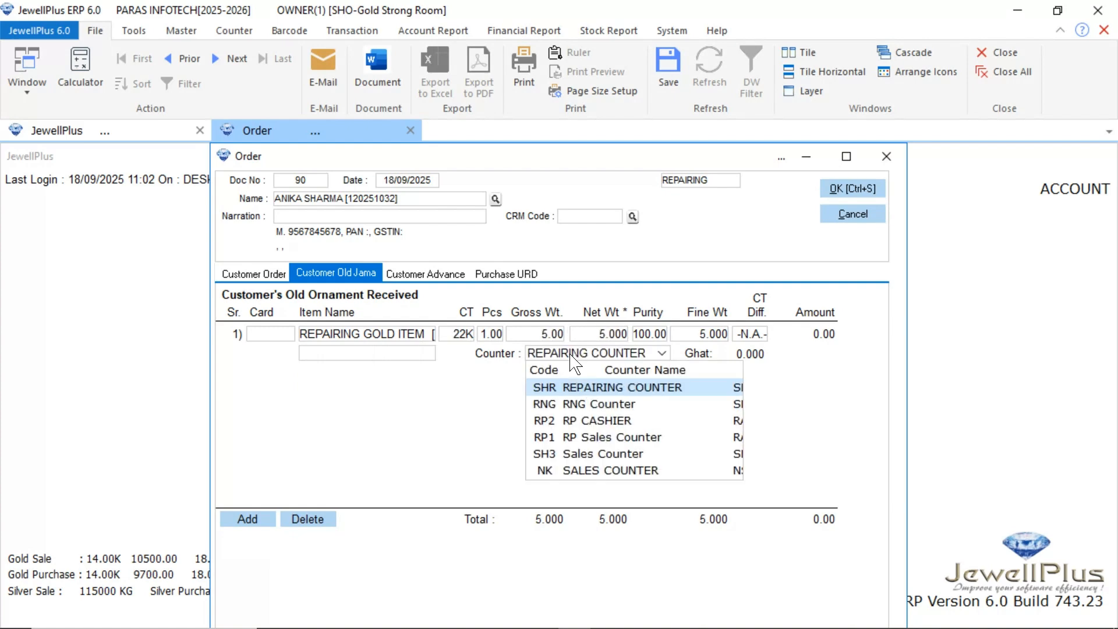
key(Return)
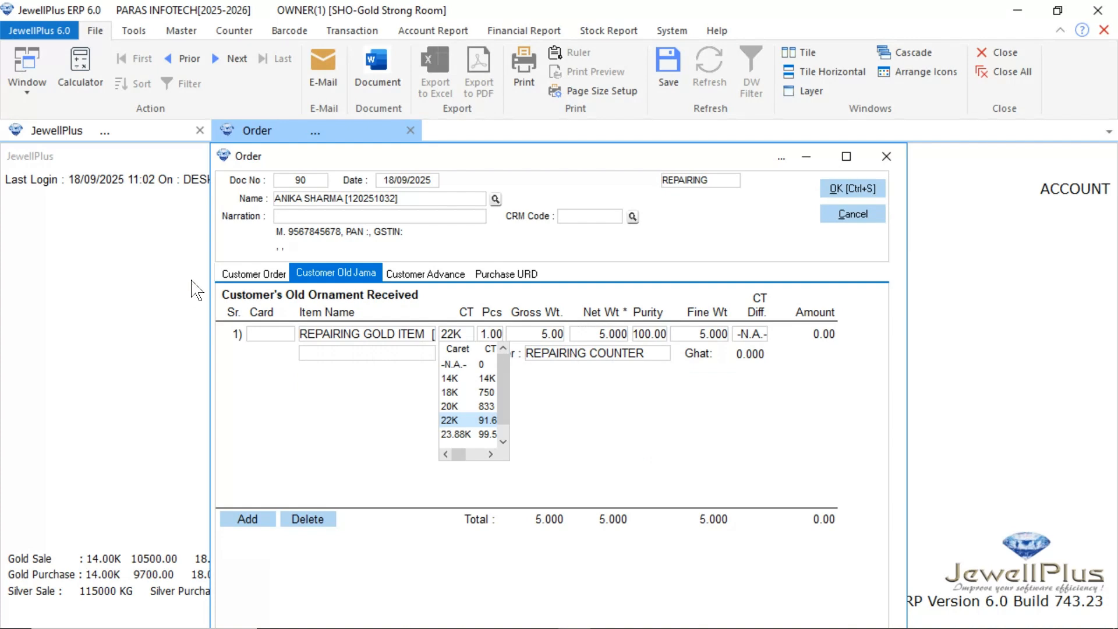
Step: Set the customer order item's making rate to 700 and its charging basis to Full
click(228, 274)
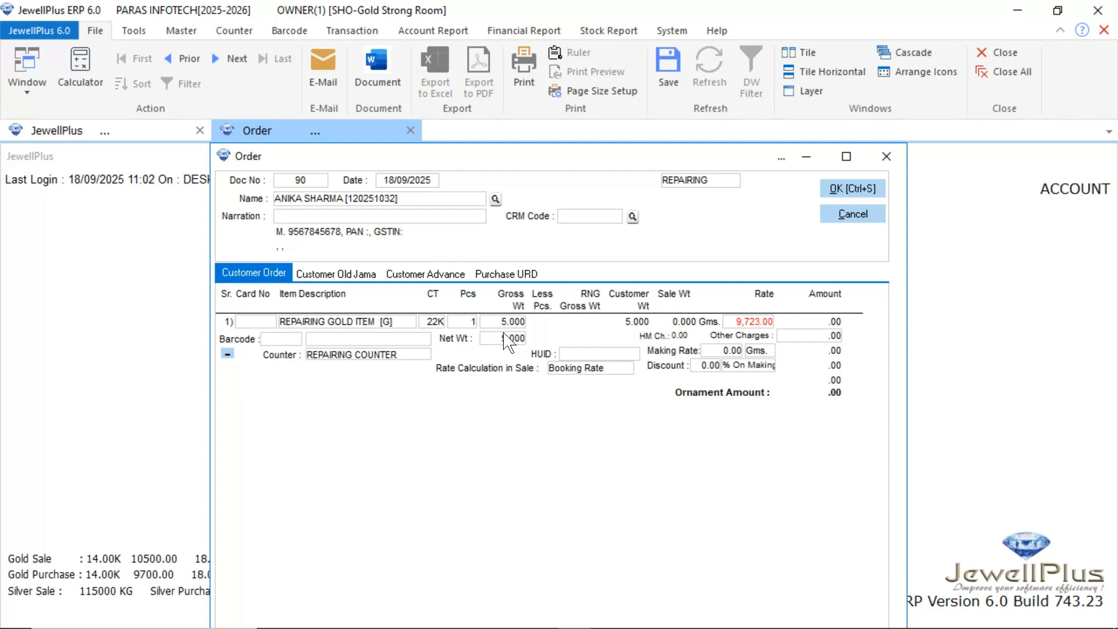
click(335, 278)
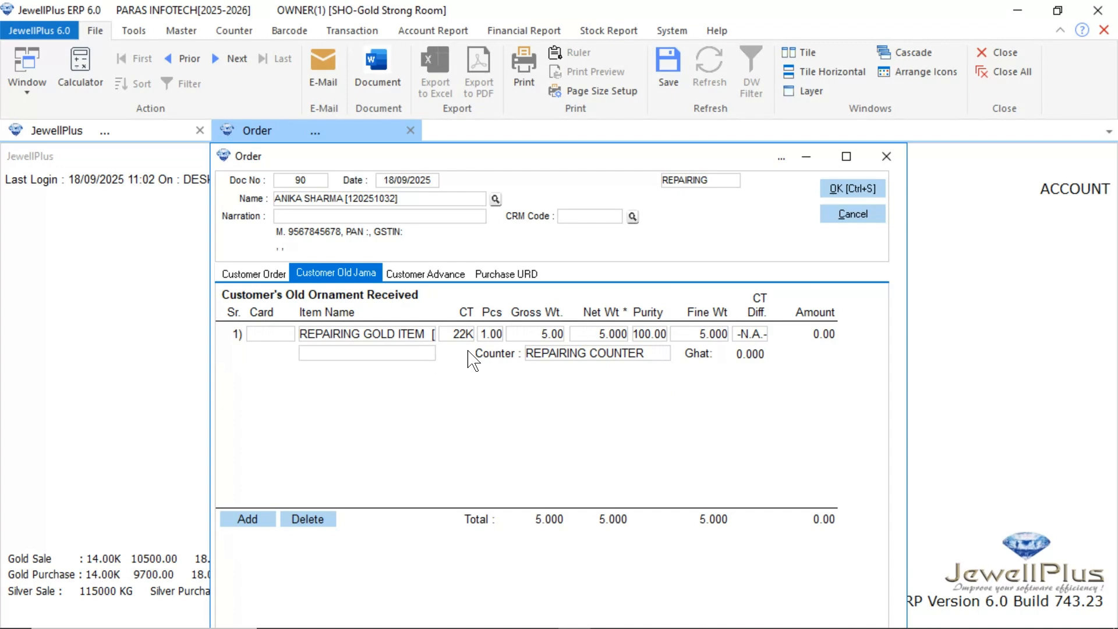
click(265, 275)
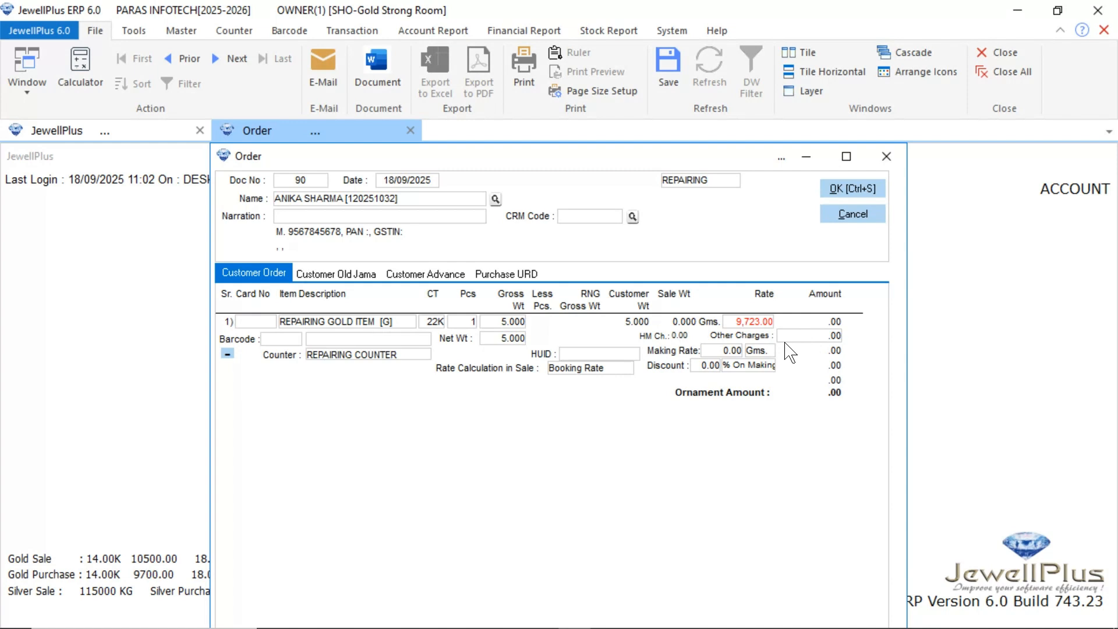
click(722, 352)
key(Return)
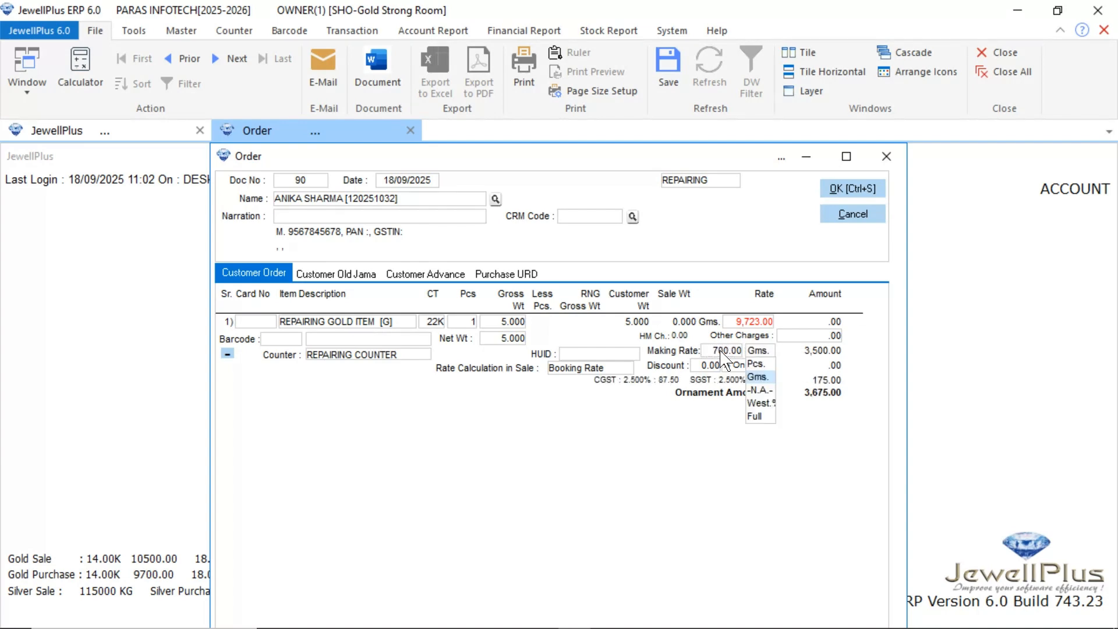
click(760, 415)
Step: Expand the order item's details and set its delivery days to 06
click(228, 354)
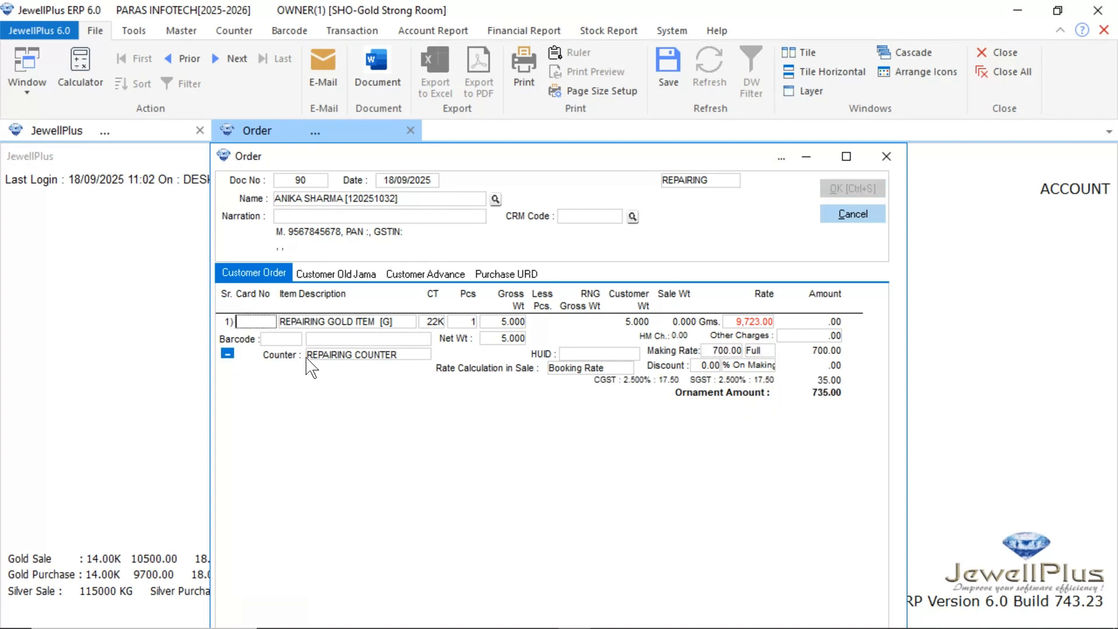
click(227, 353)
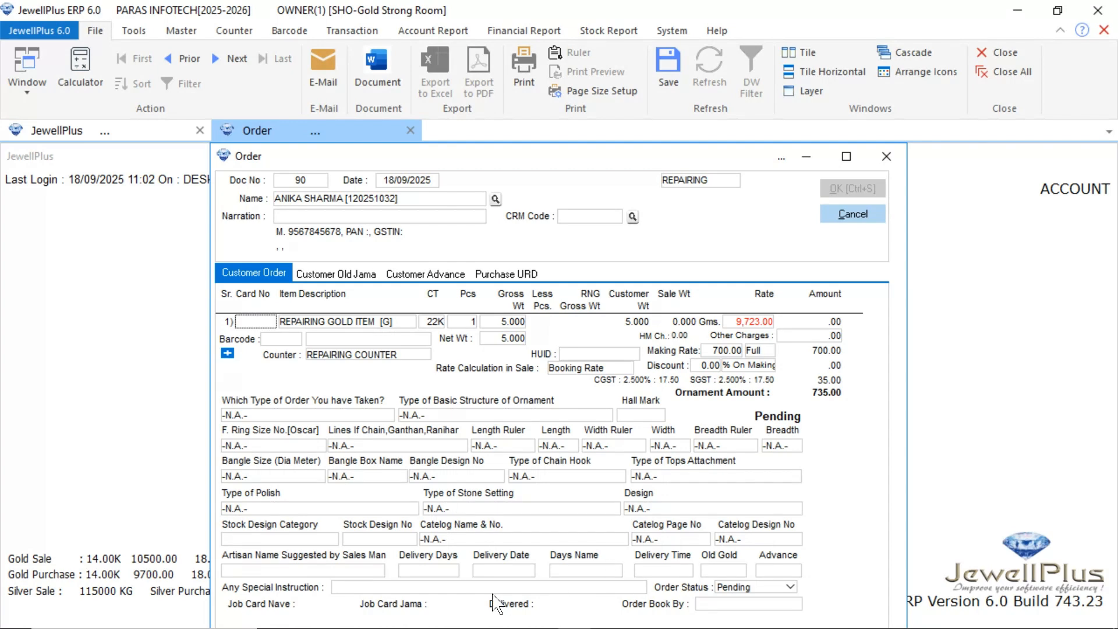
click(447, 571)
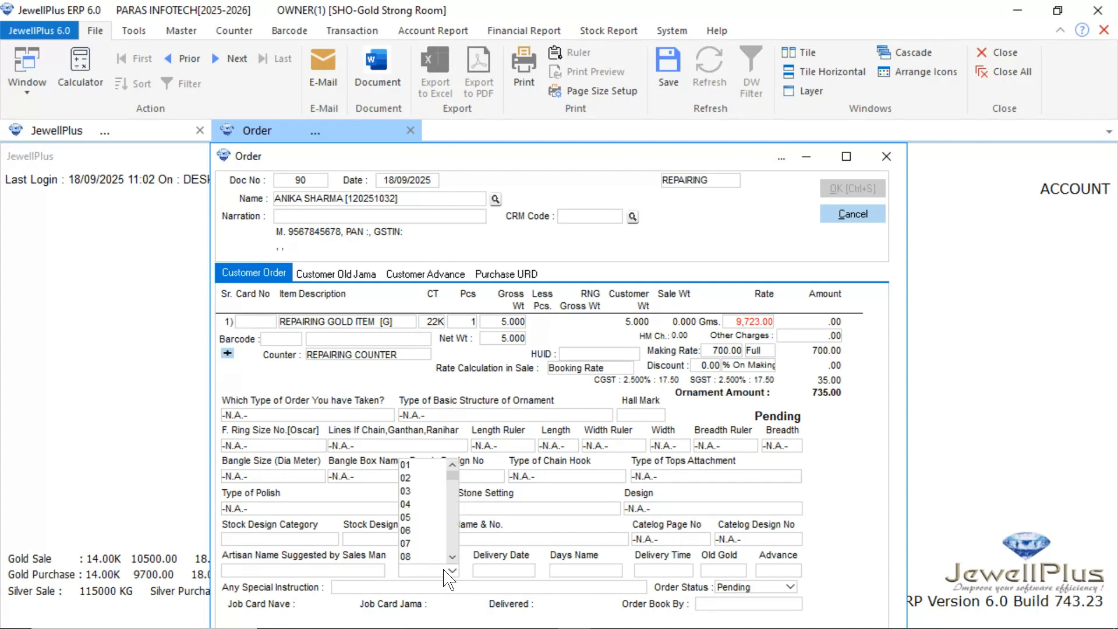
click(412, 530)
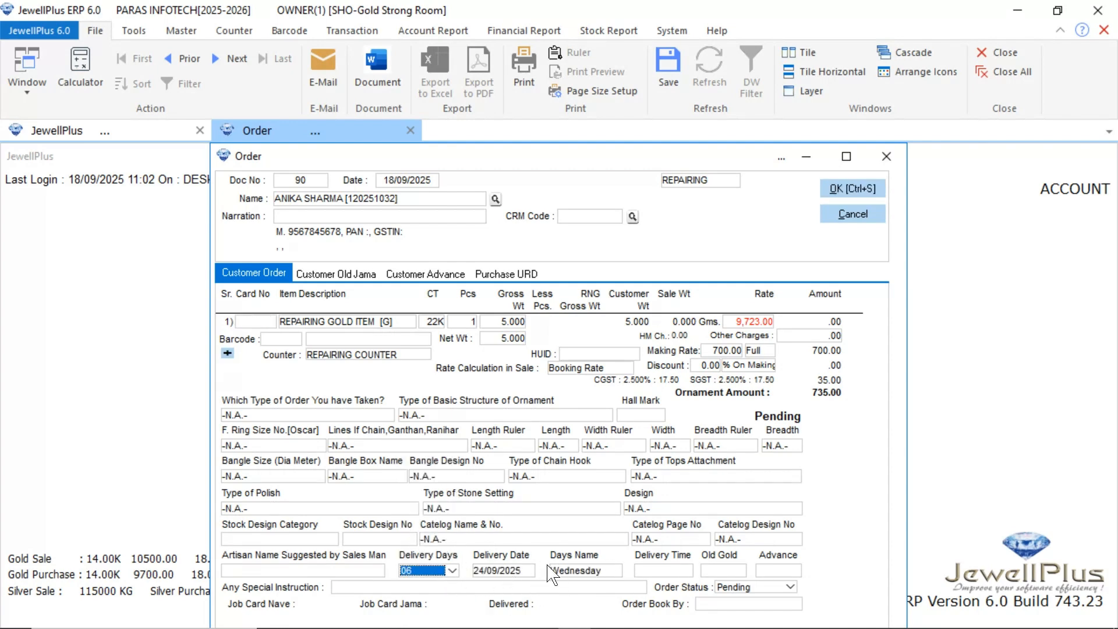
Step: Choose AMC JEWELLERS as the suggested artisan for the order item and collapse its details
click(361, 589)
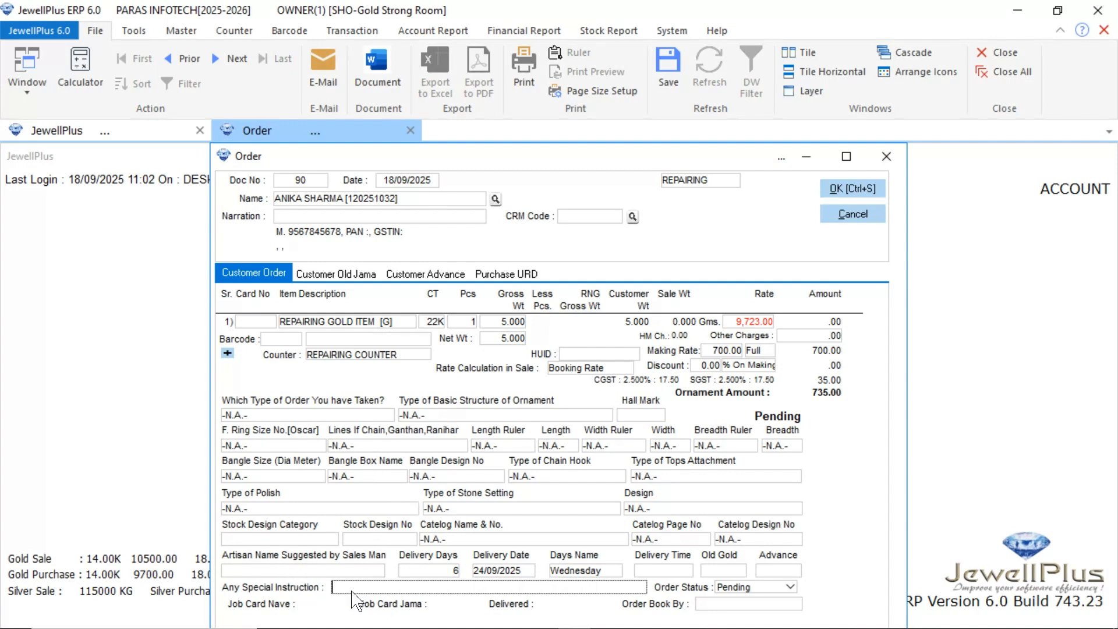
click(379, 571)
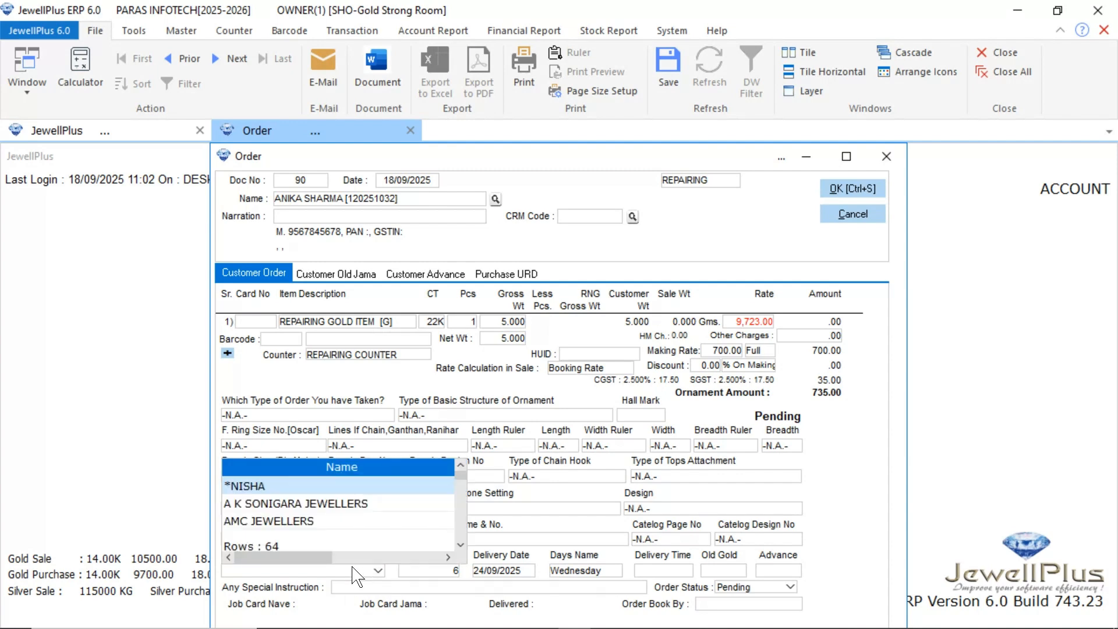
click(297, 521)
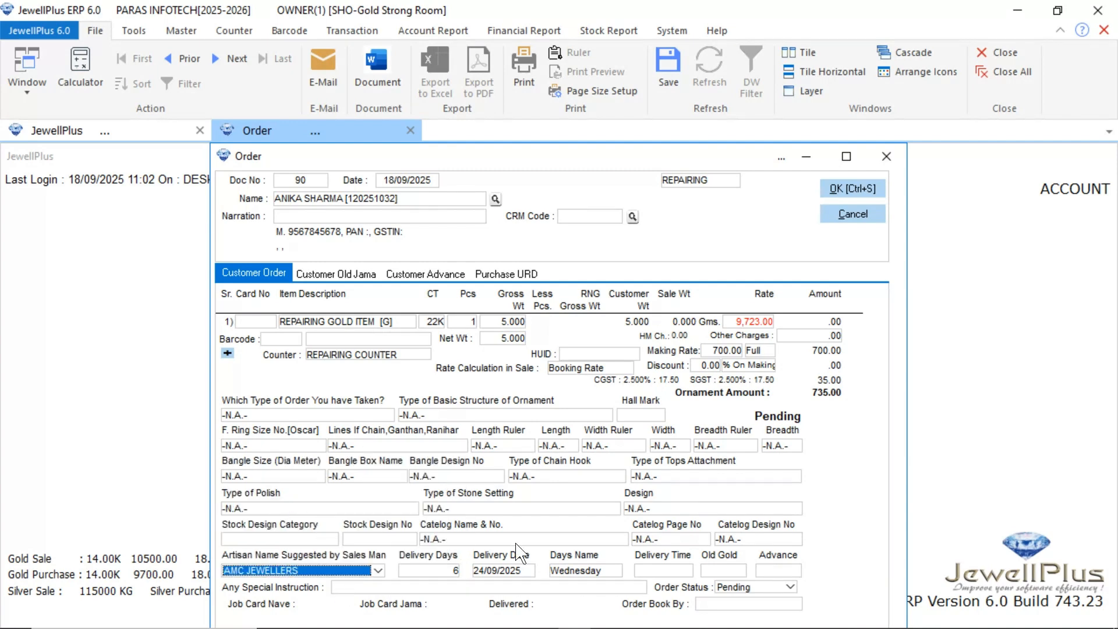
click(227, 353)
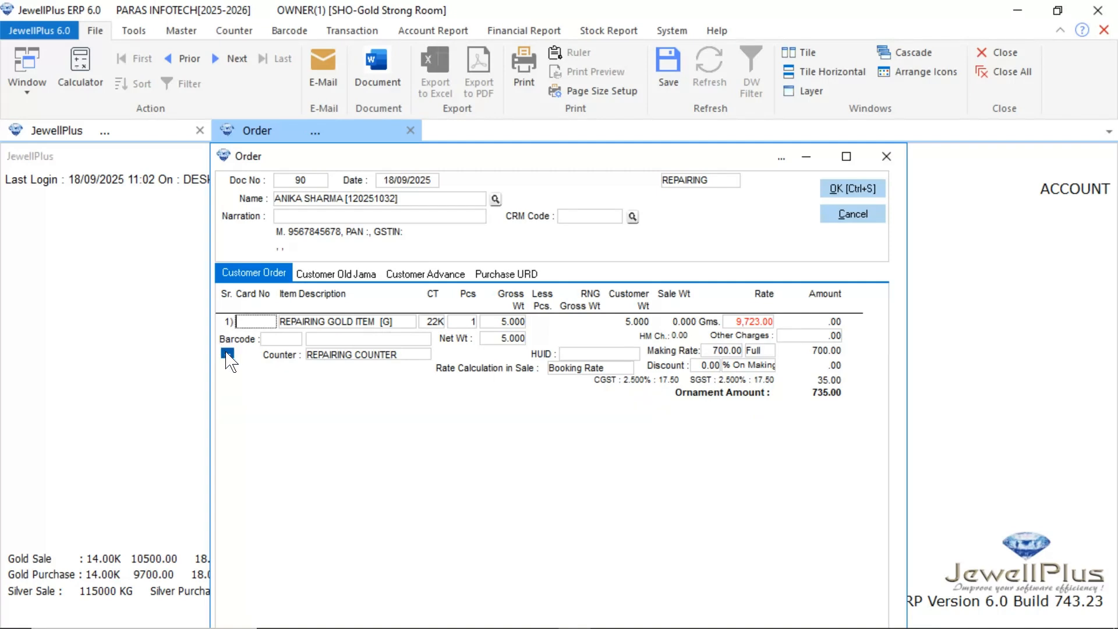
Step: Save the repairing order without printing its voucher and close the order form
click(850, 190)
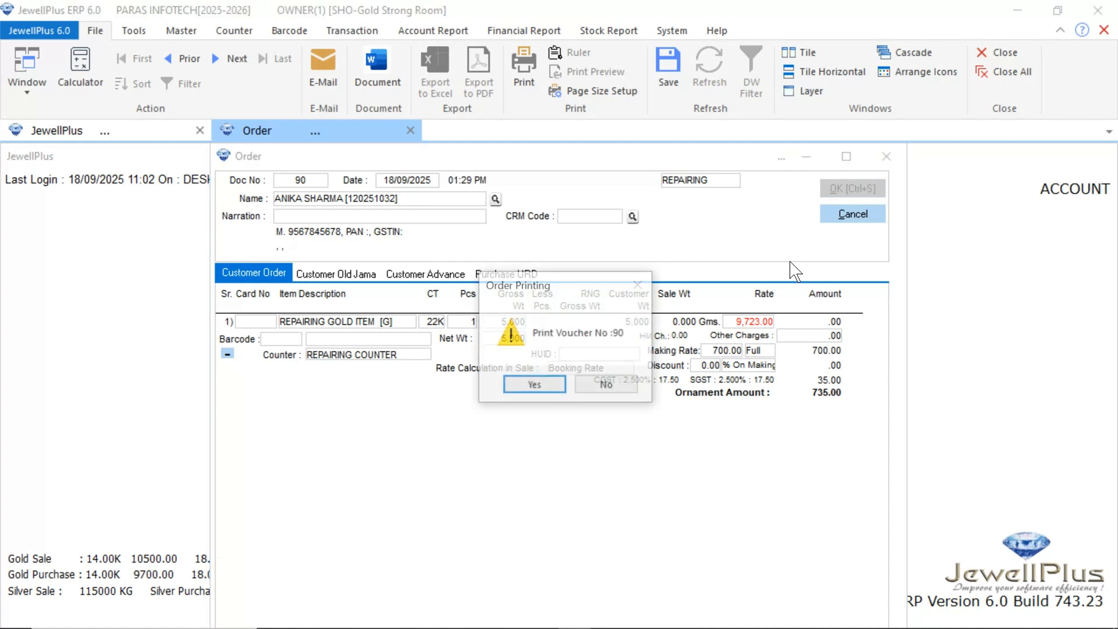
key(n)
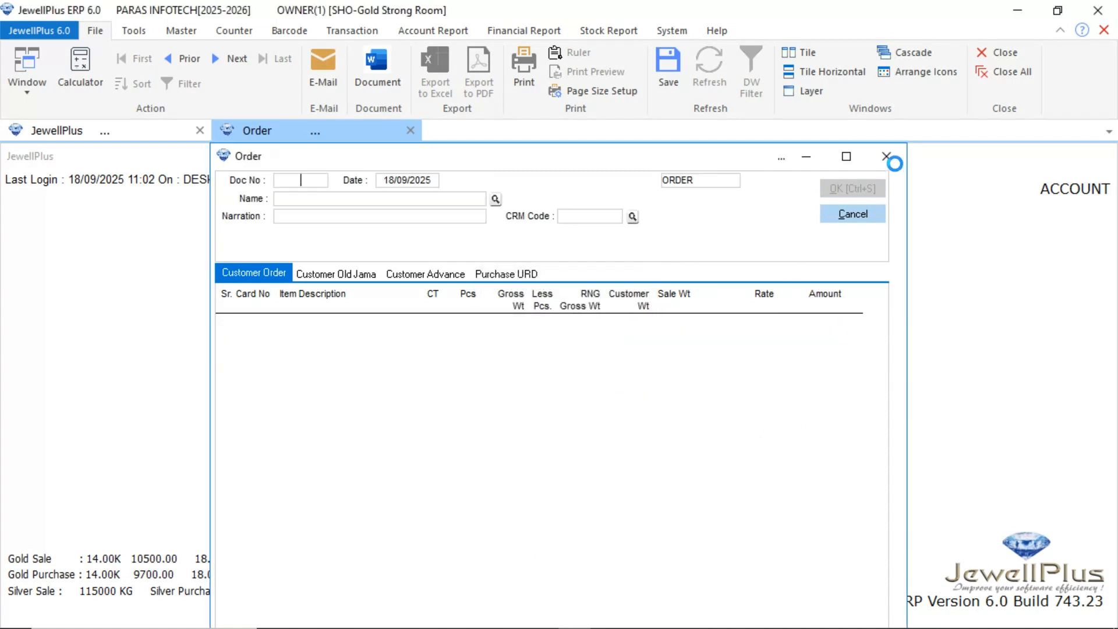
click(887, 158)
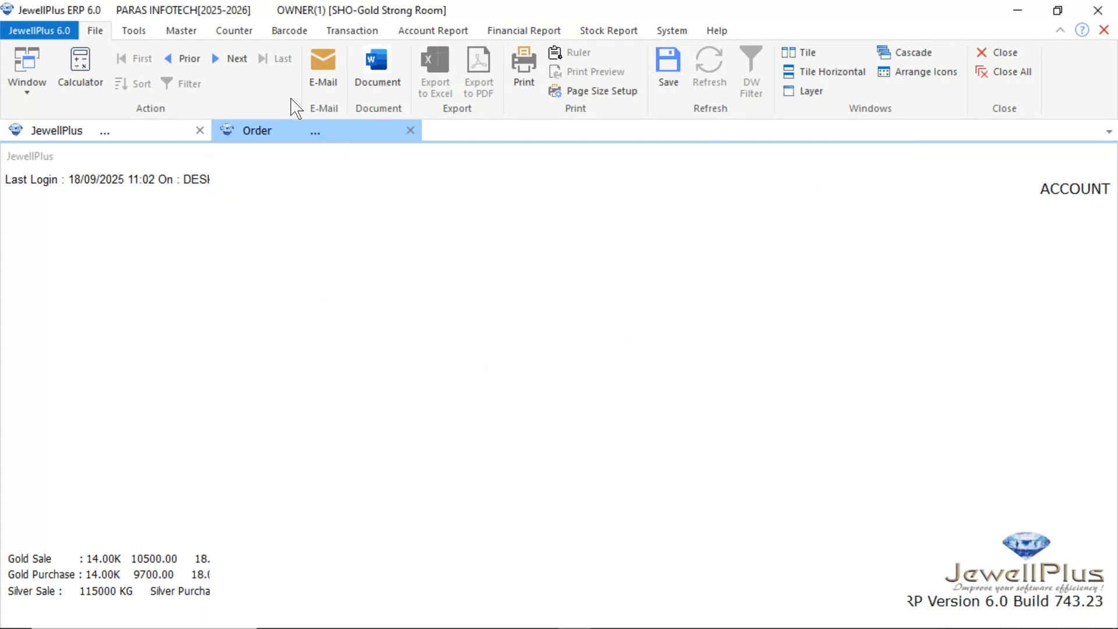
Step: Start a new Nave Voucher and select AMC JEWELLERS as the Nave account
click(345, 31)
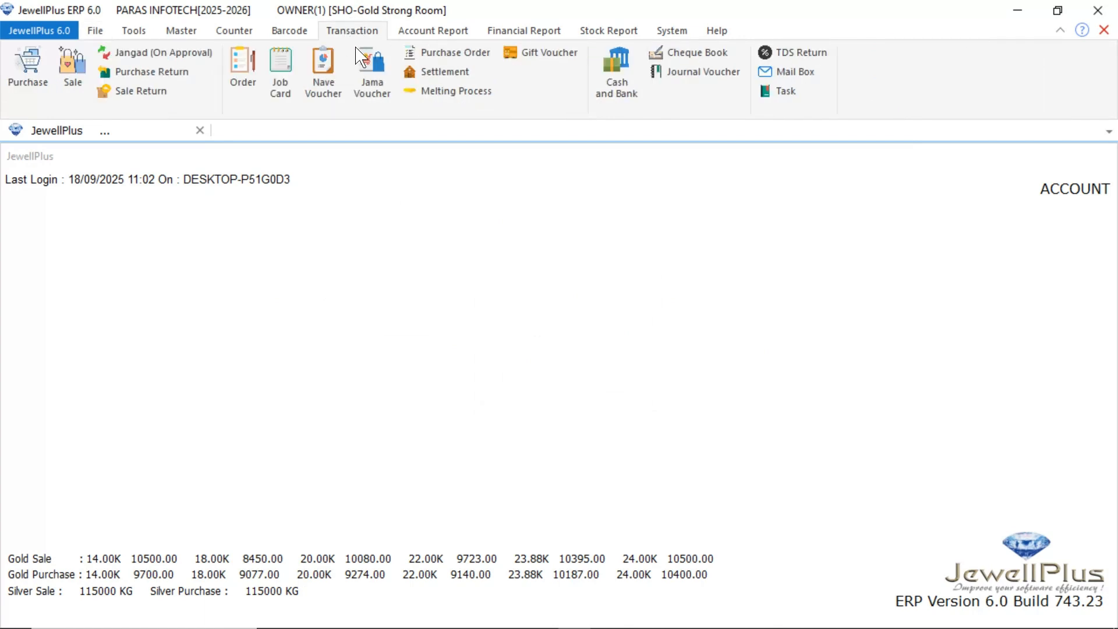
click(321, 87)
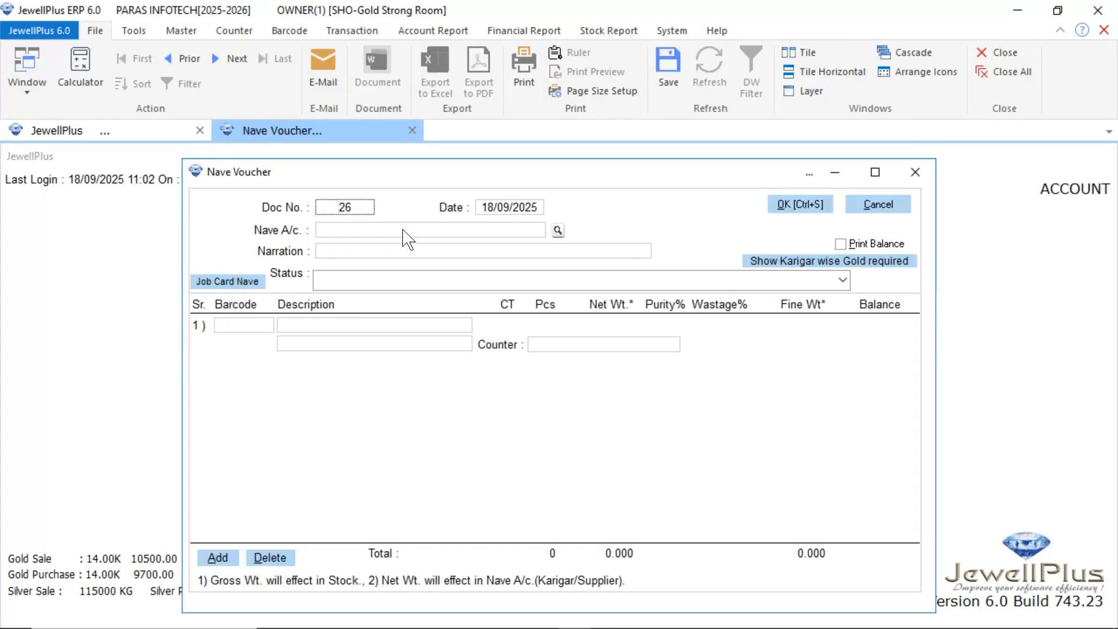
click(403, 230)
text(AMC JEWELLERS [120231018)
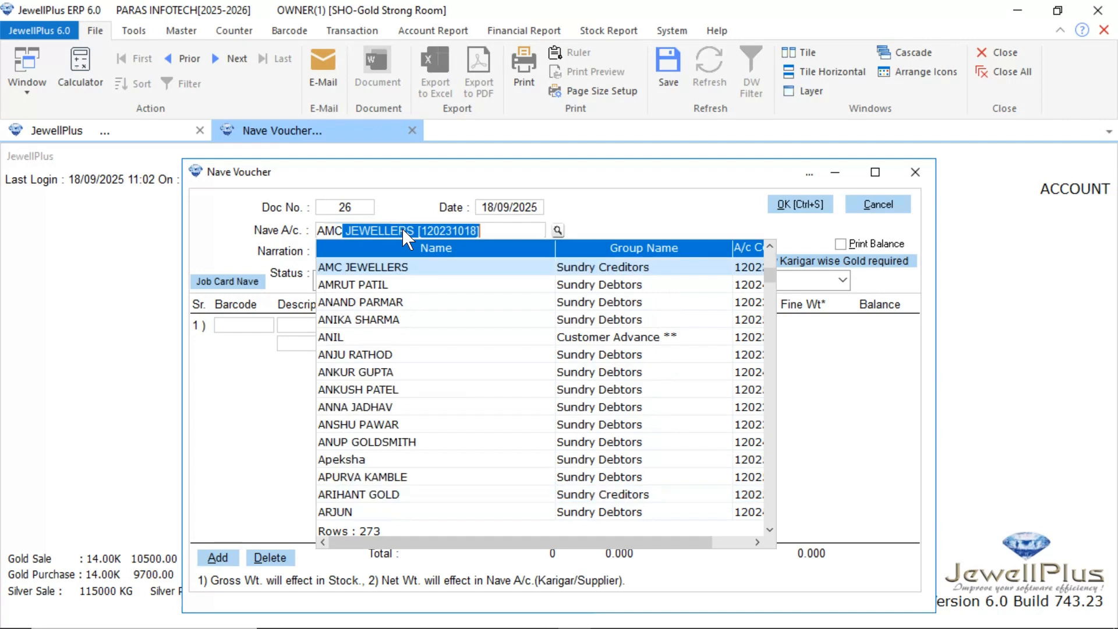
key(Return)
Step: Load the customer's pending repairing gold item from the job card list into the Nave Voucher
click(243, 284)
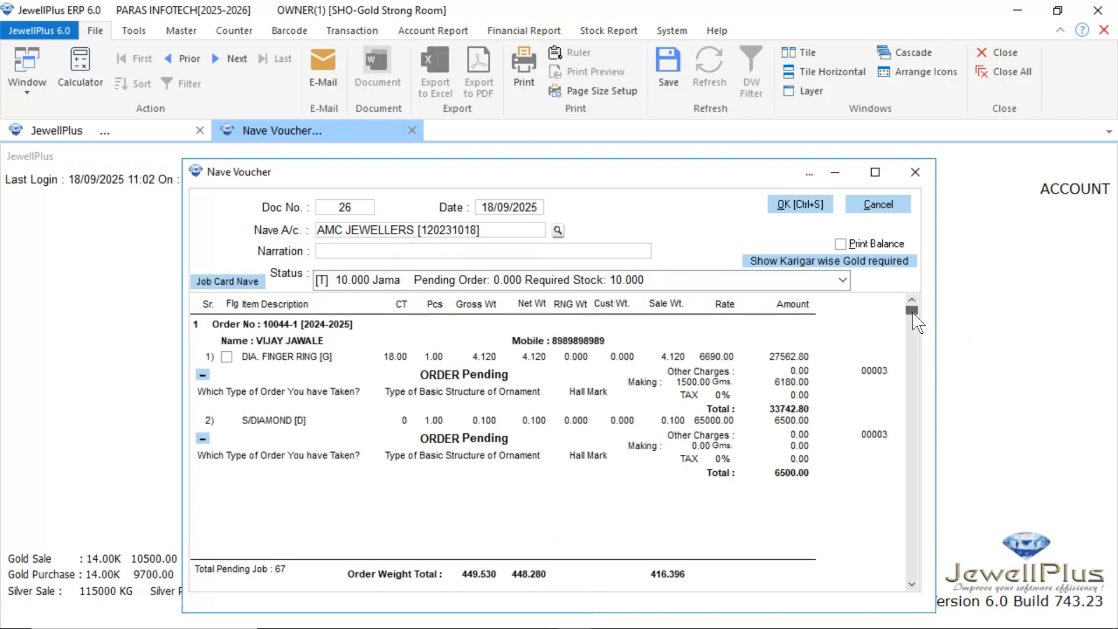
drag(912, 310, 913, 612)
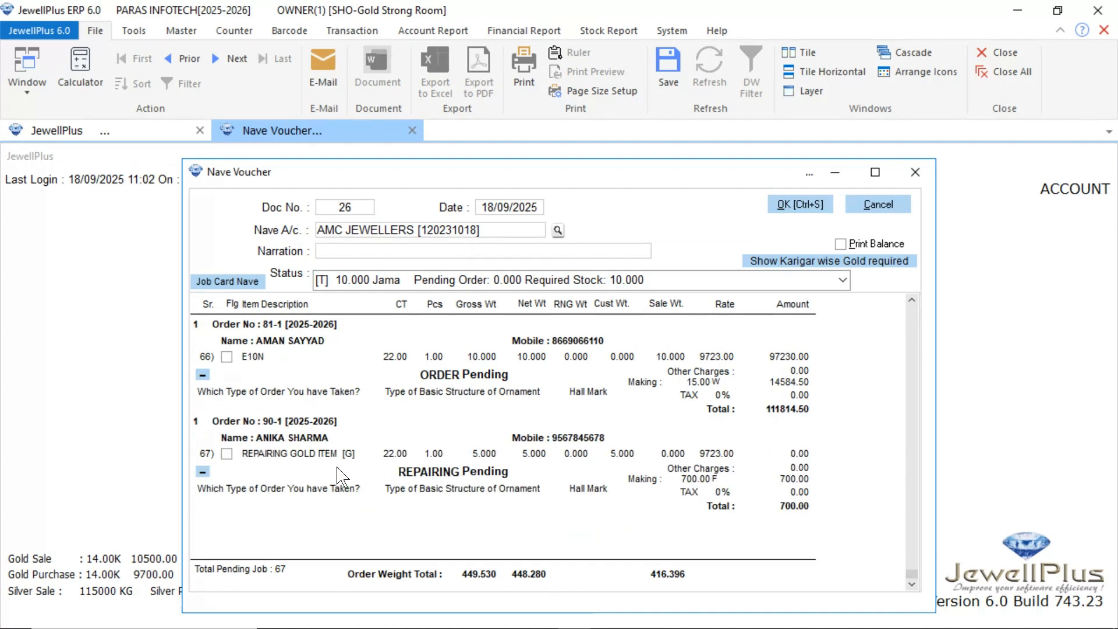
click(227, 454)
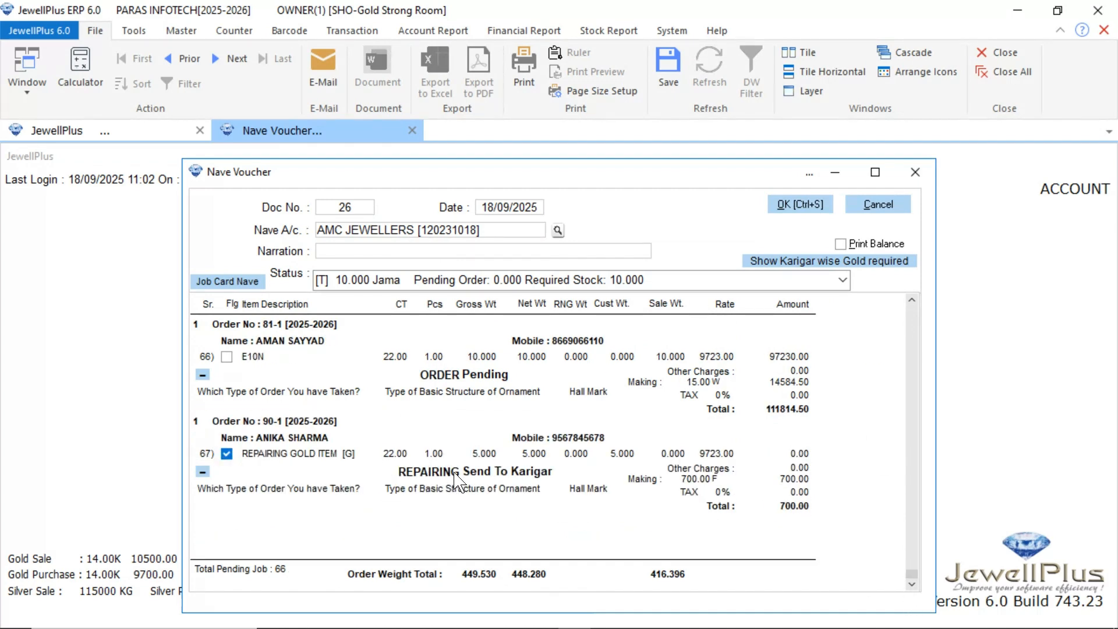
click(227, 282)
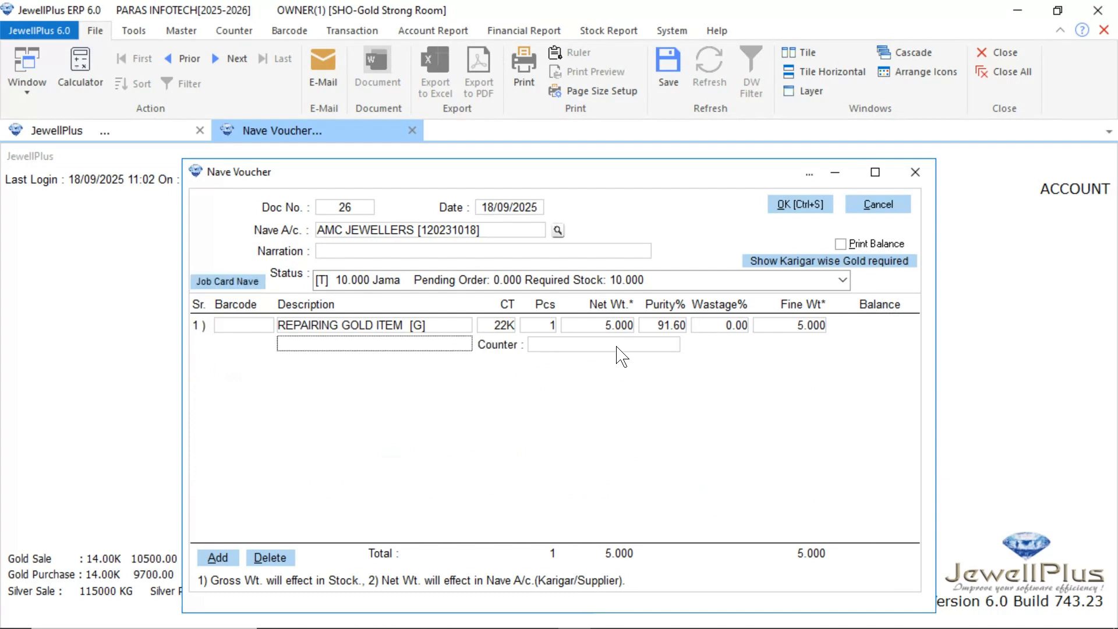
Step: Assign REPAIRING COUNTER as the counter for the repairing gold item in the Nave Voucher
click(620, 347)
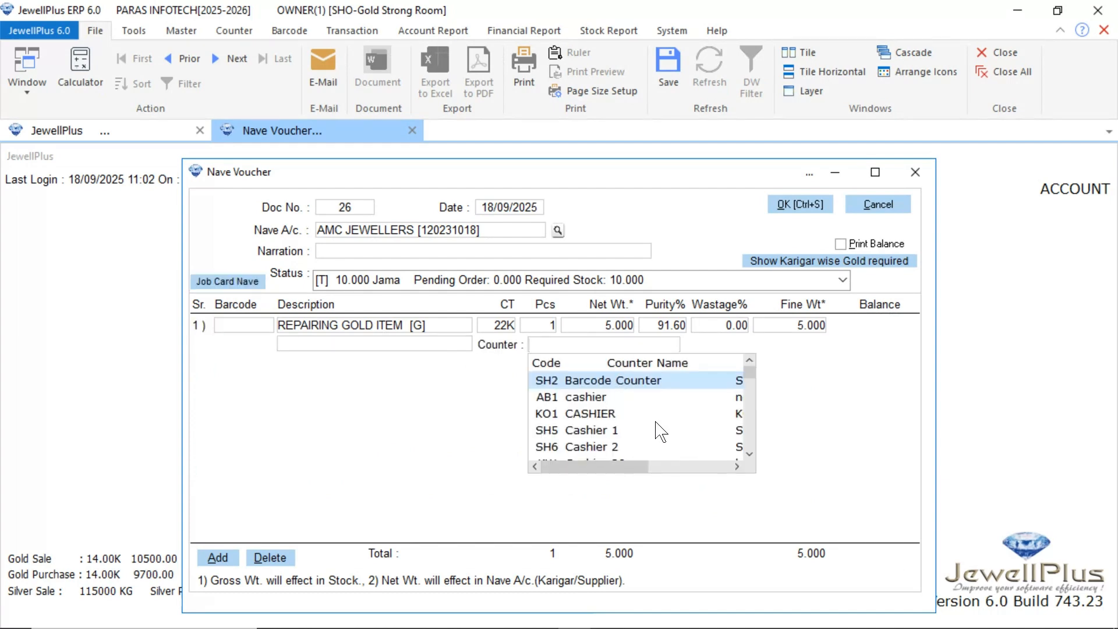
text(REPAIRING COUNTER)
key(Return)
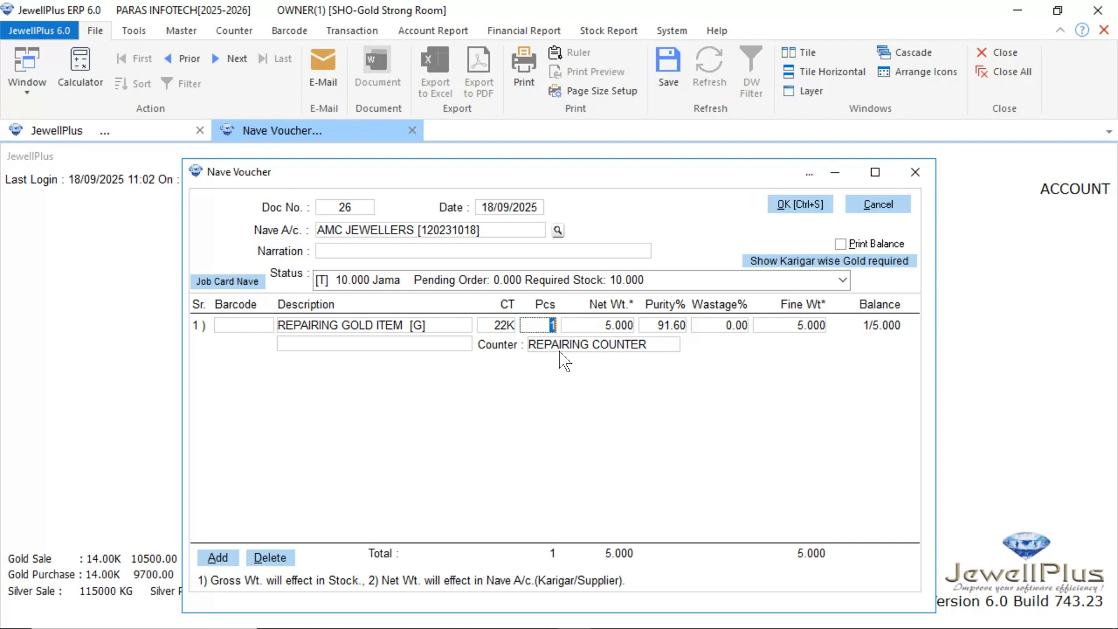
Step: Save the Nave Voucher without printing it, answer the job card prompt and close the form
click(796, 205)
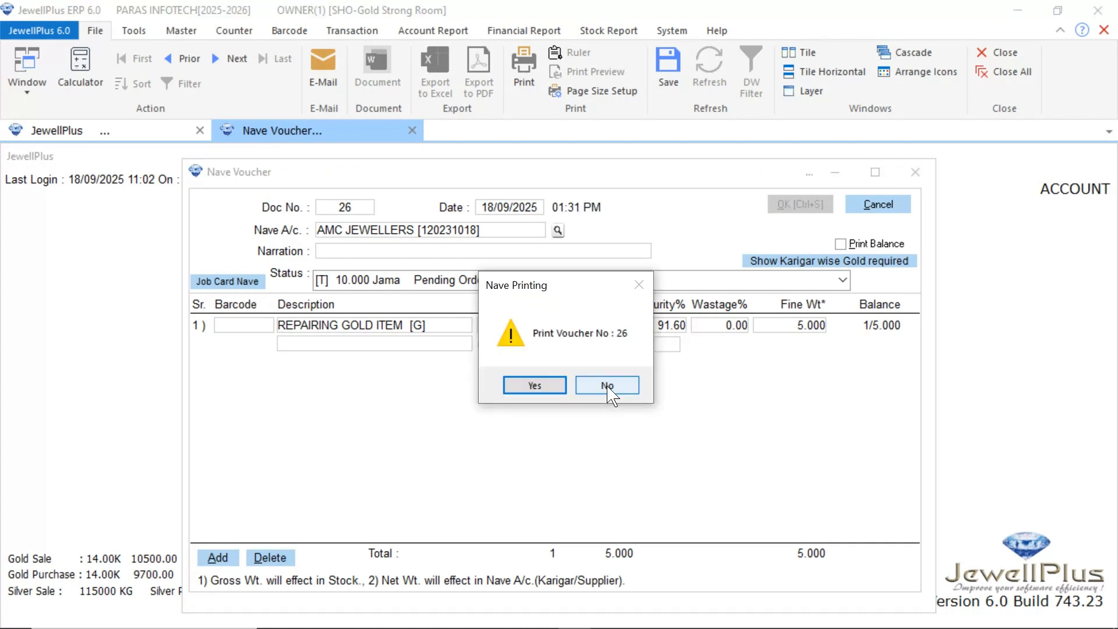
click(607, 386)
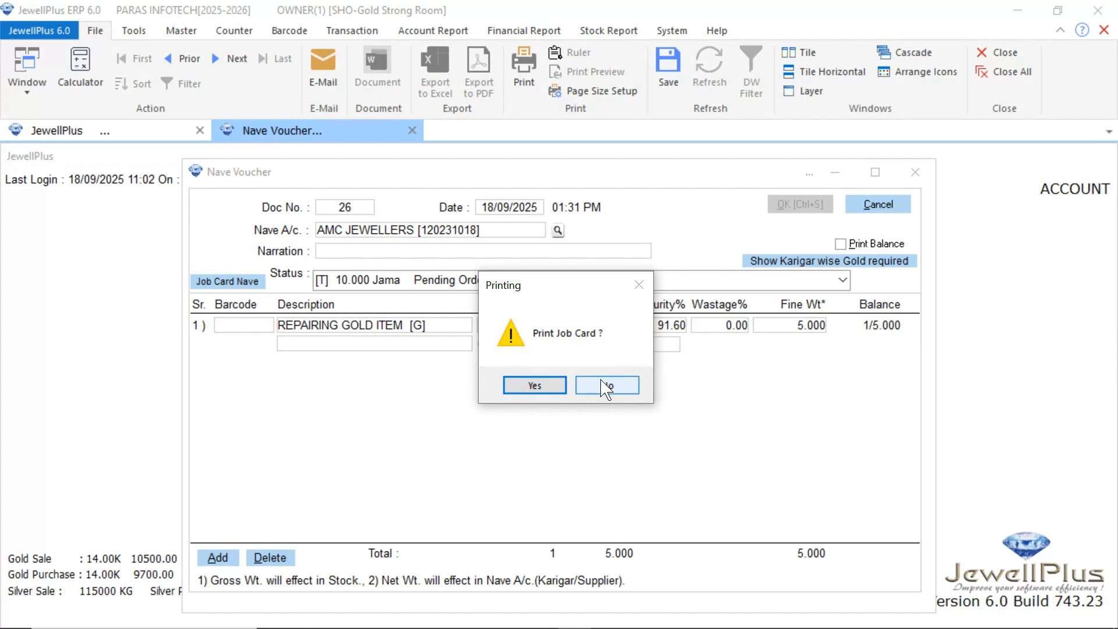
click(562, 383)
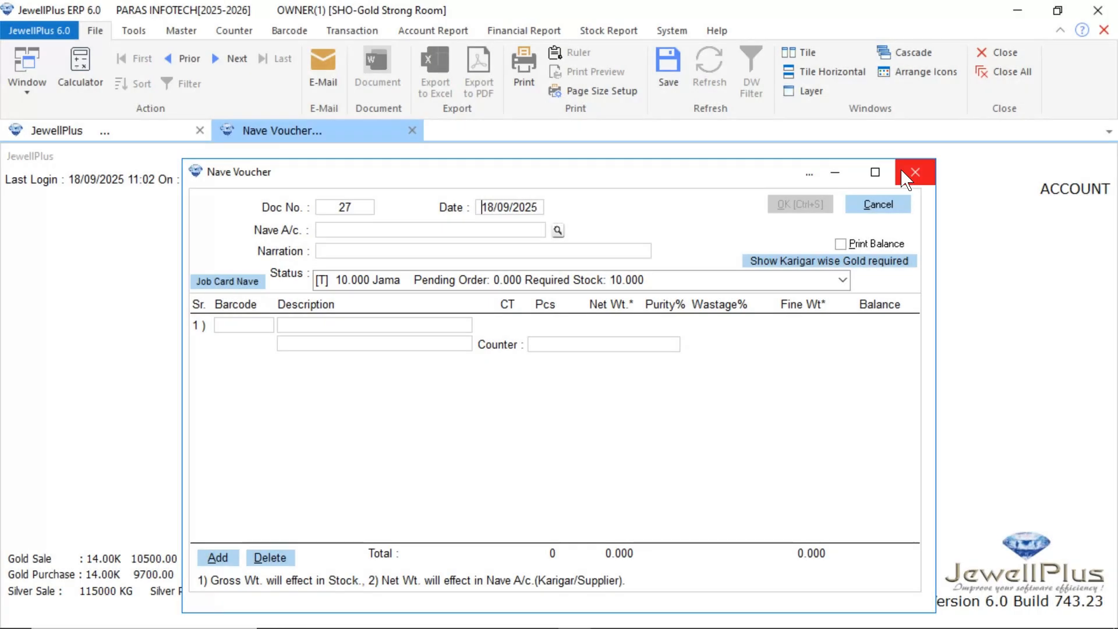
click(906, 175)
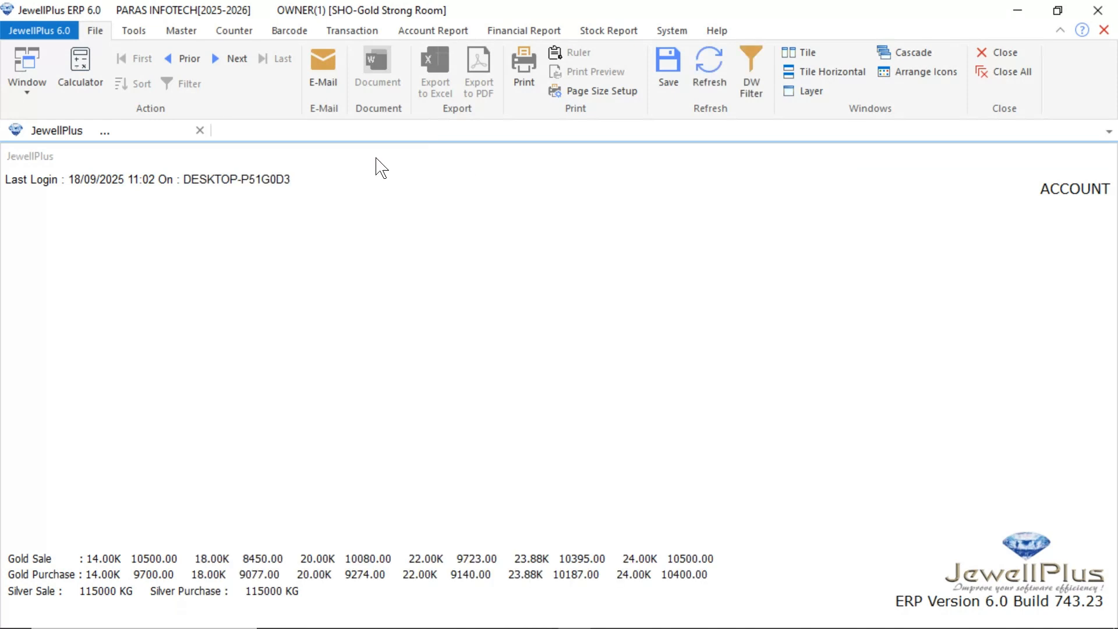
Step: Start a new Jama Voucher and select AMC JEWELLERS as the Jama account
click(360, 32)
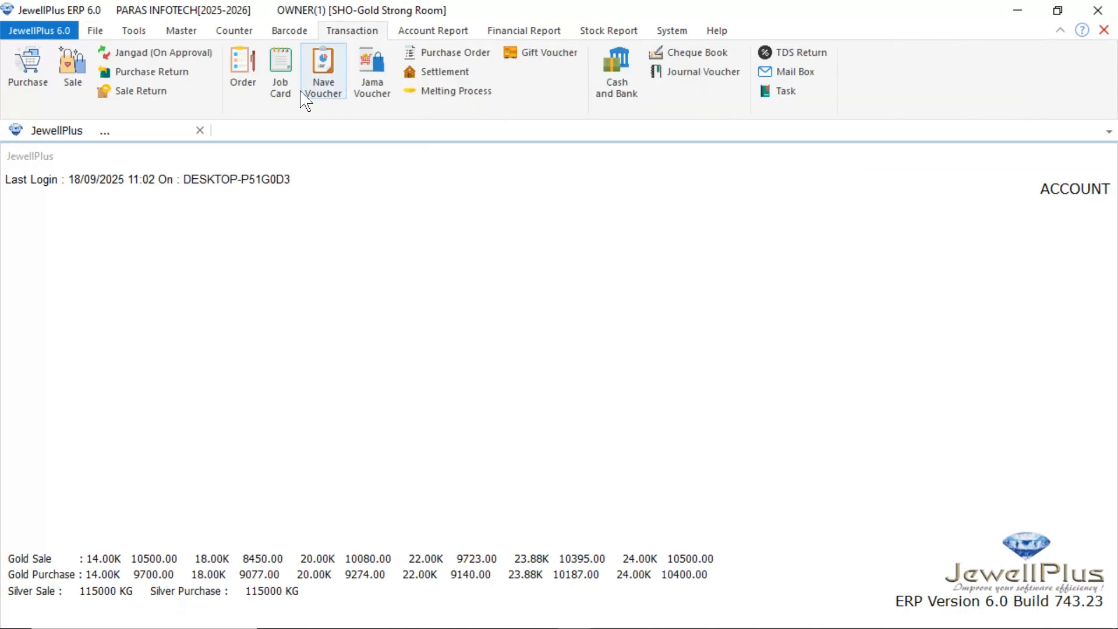
click(371, 87)
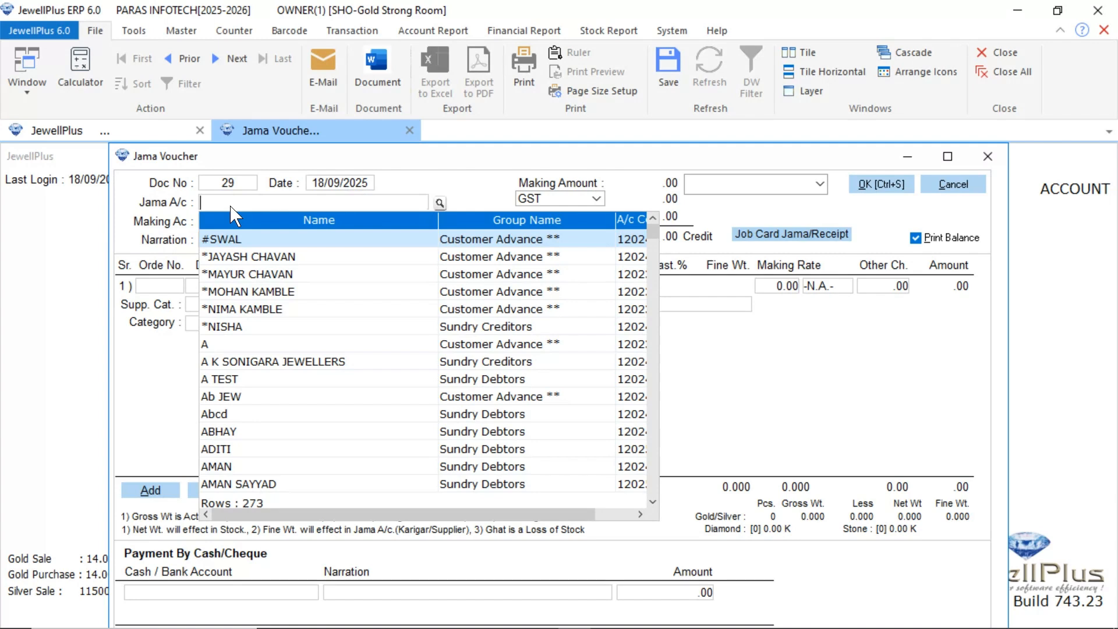
text(AMC JEWELLERS [120231018)
key(Return)
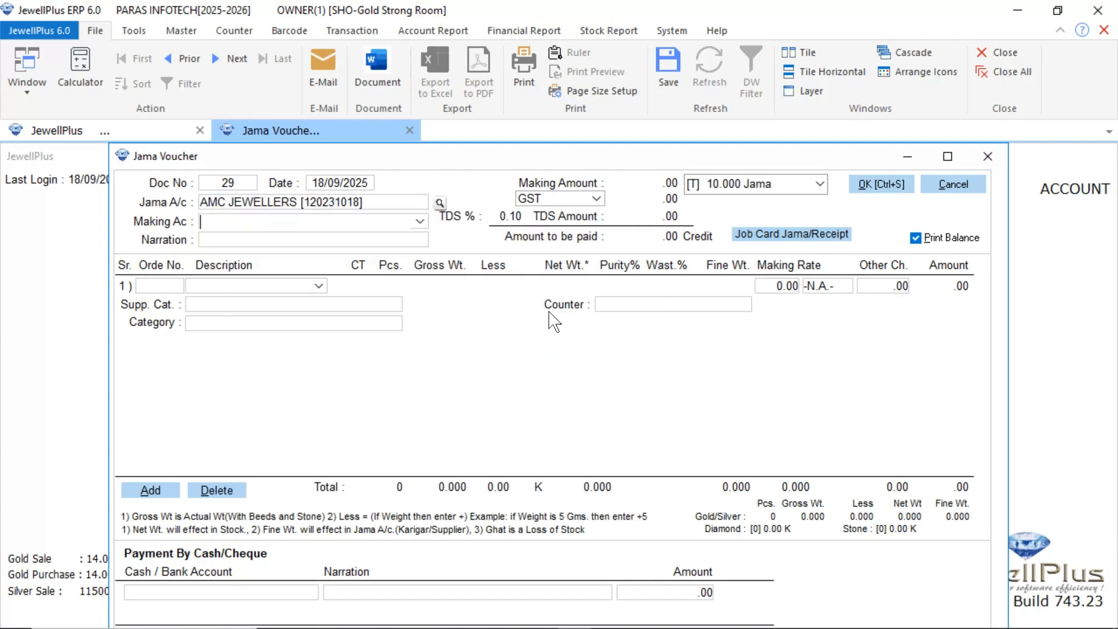
Step: Load the customer's REPAIRING GOLD ITEM from the end of the job card list into the Jama Voucher
click(790, 238)
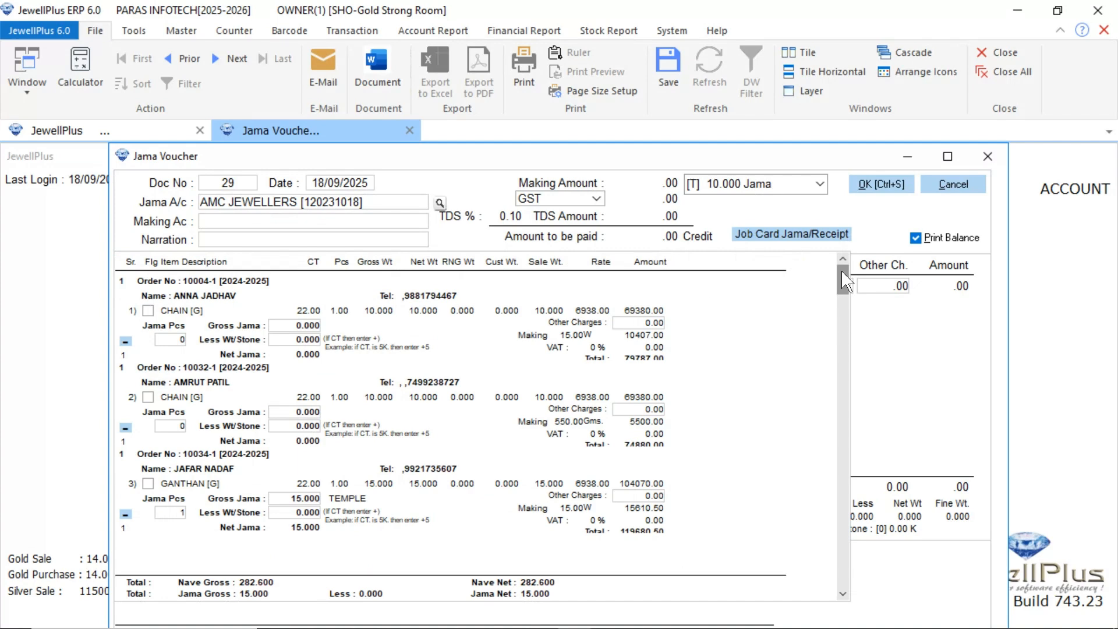
drag(846, 282, 843, 574)
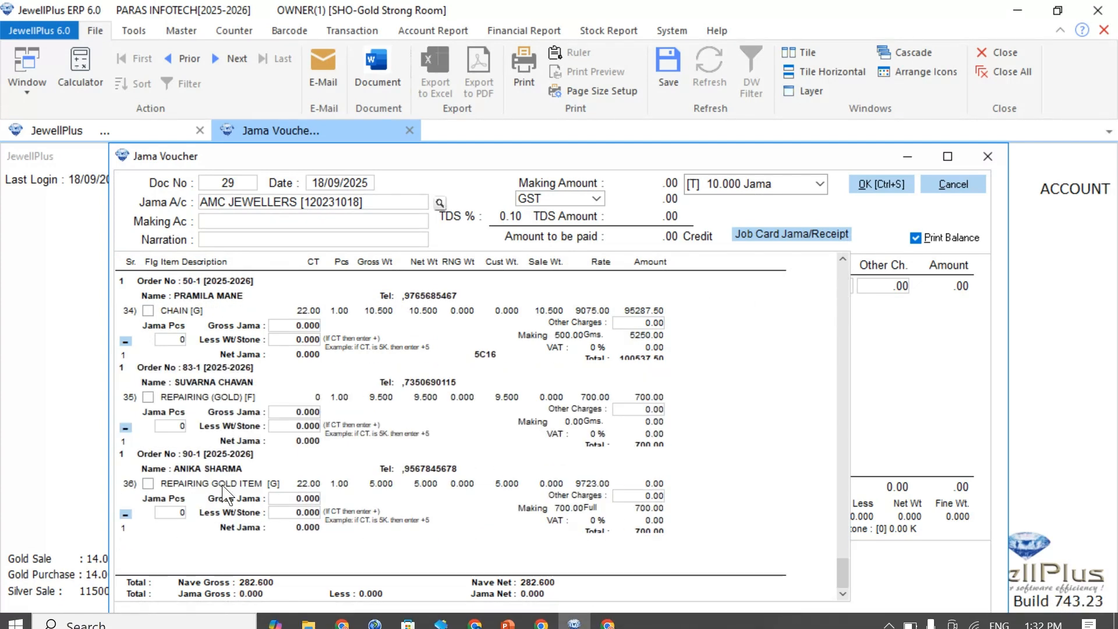
click(148, 483)
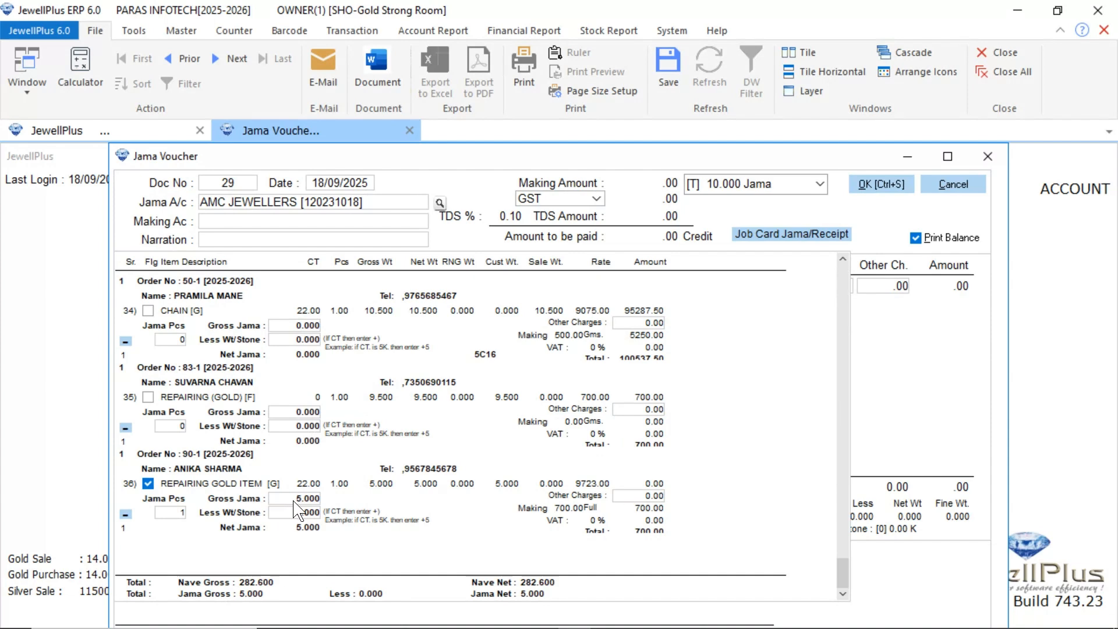
click(796, 236)
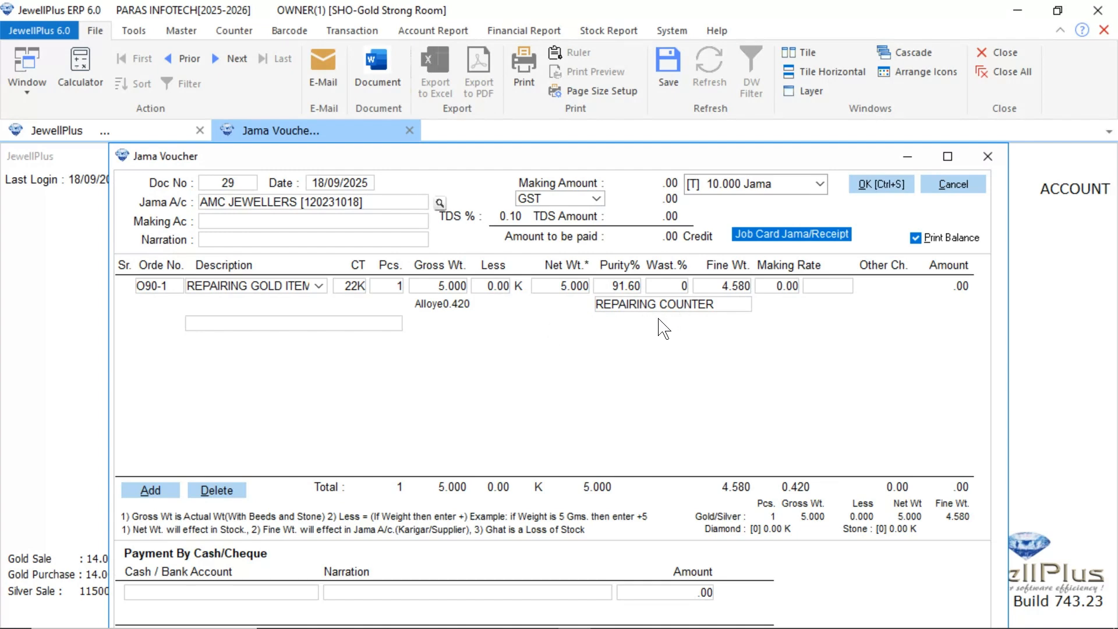
Step: Save the Jama Voucher without printing the voucher or label and close the form
click(885, 182)
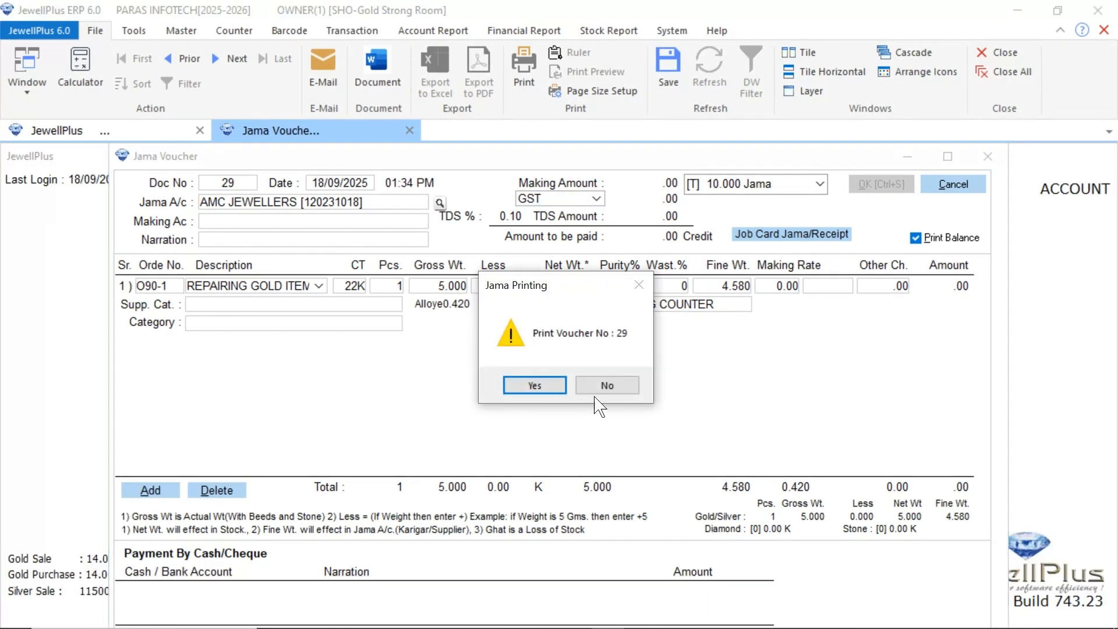
click(606, 385)
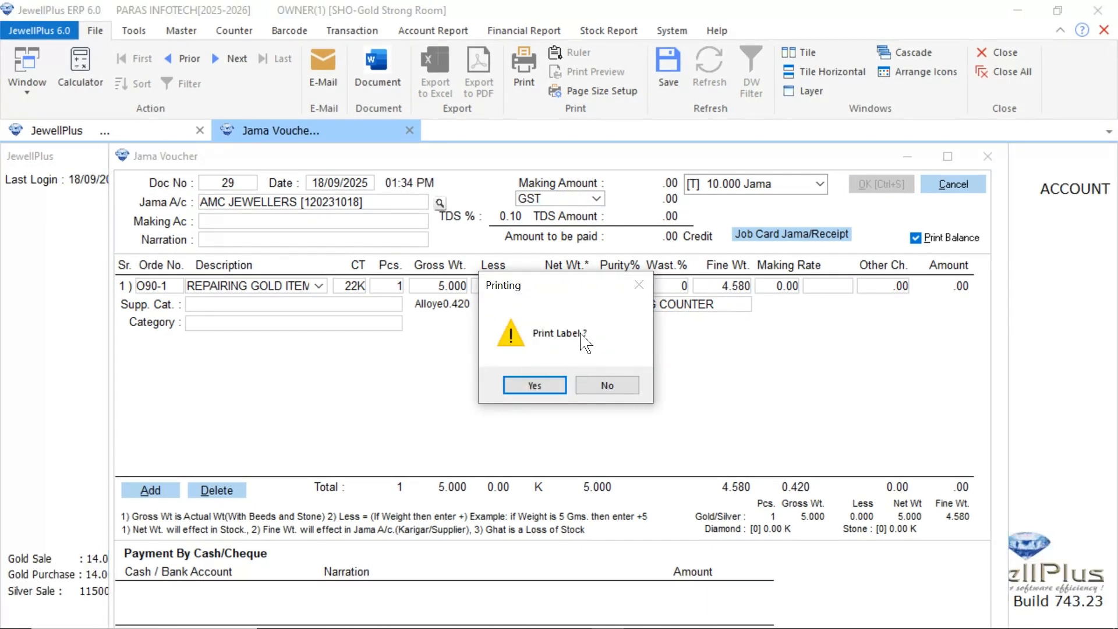
click(606, 385)
click(605, 386)
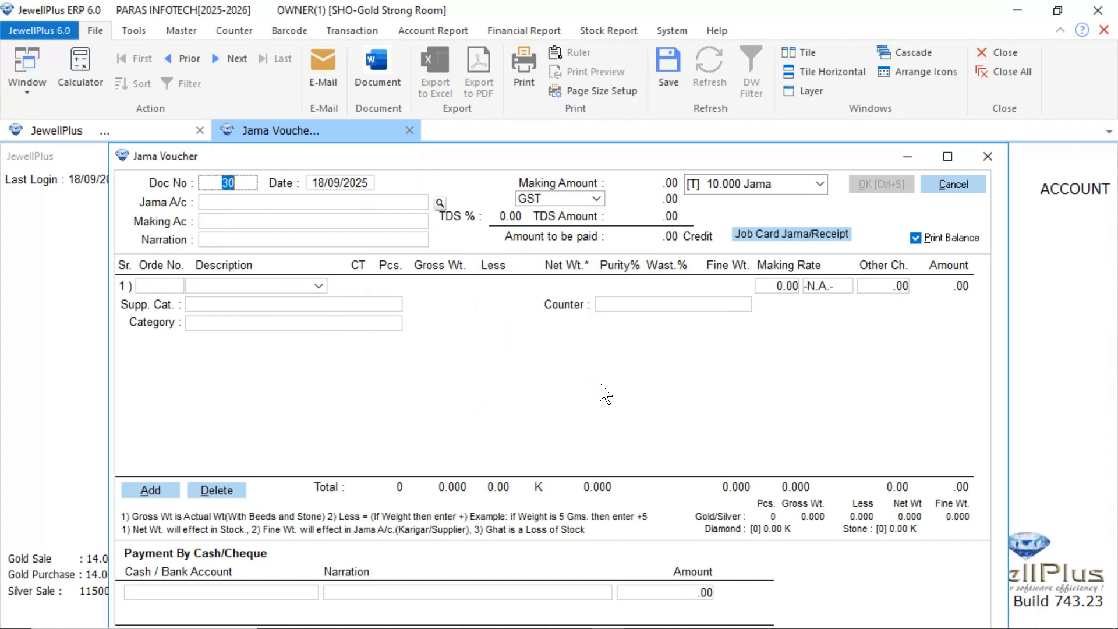
click(987, 156)
Step: Start a new Sale and load the repaired gold item by entering its order barcode in the first row
click(352, 31)
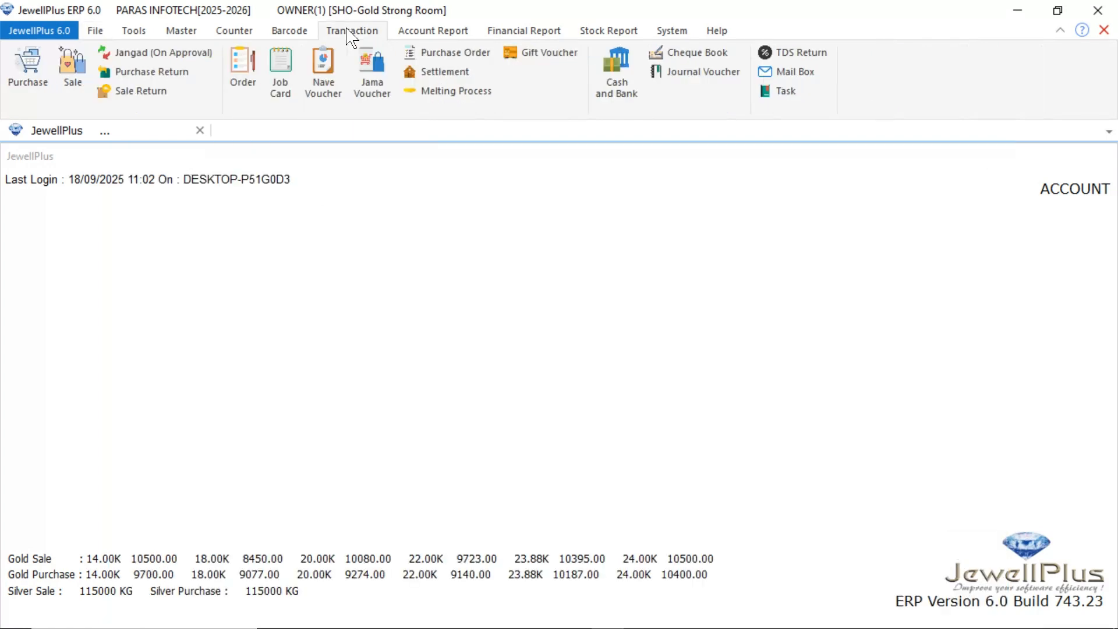
click(70, 76)
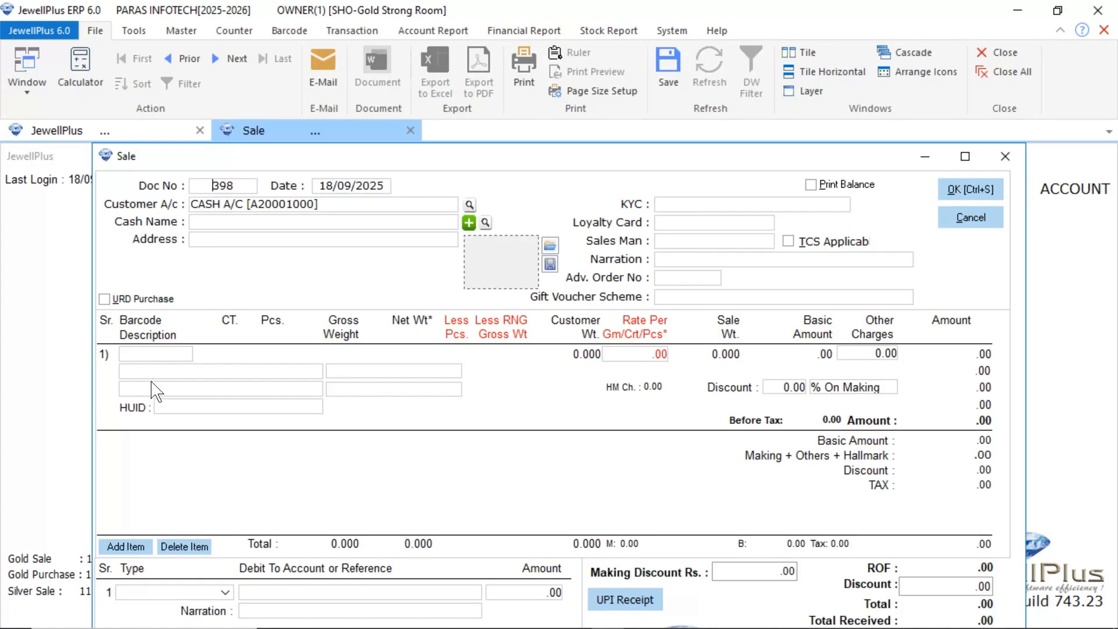
click(150, 359)
text(O90)
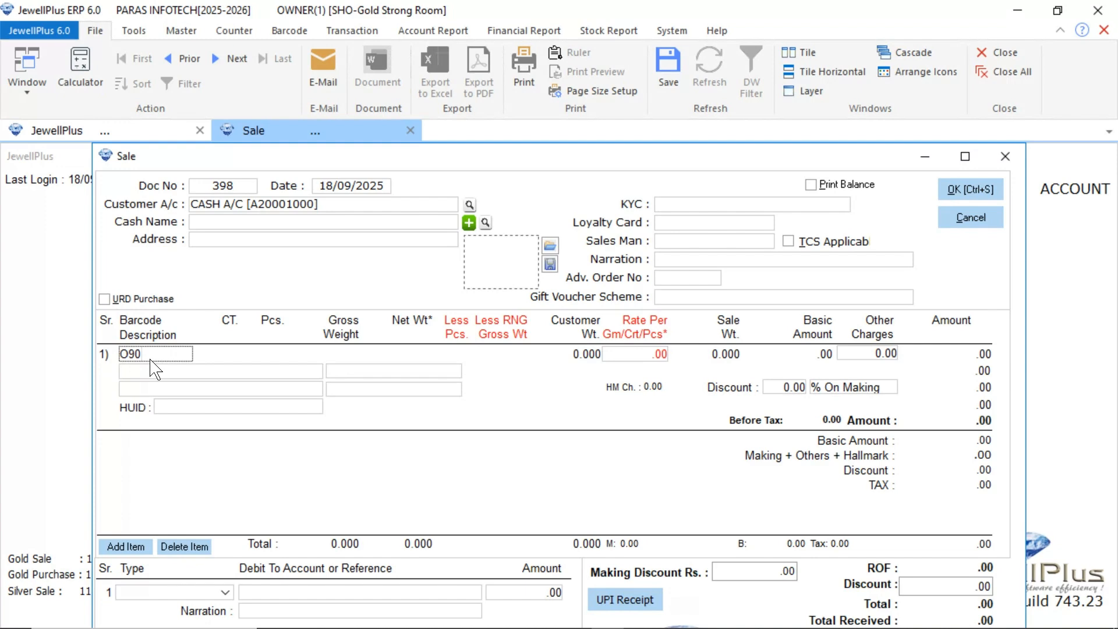
text(-1-5)
key(Return)
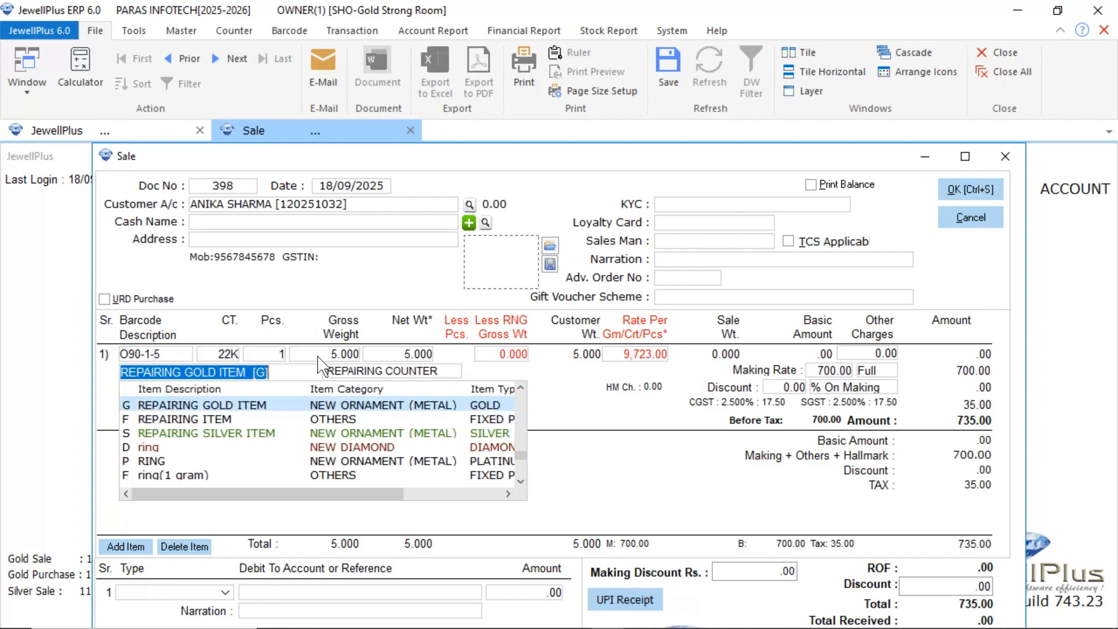
key(Return)
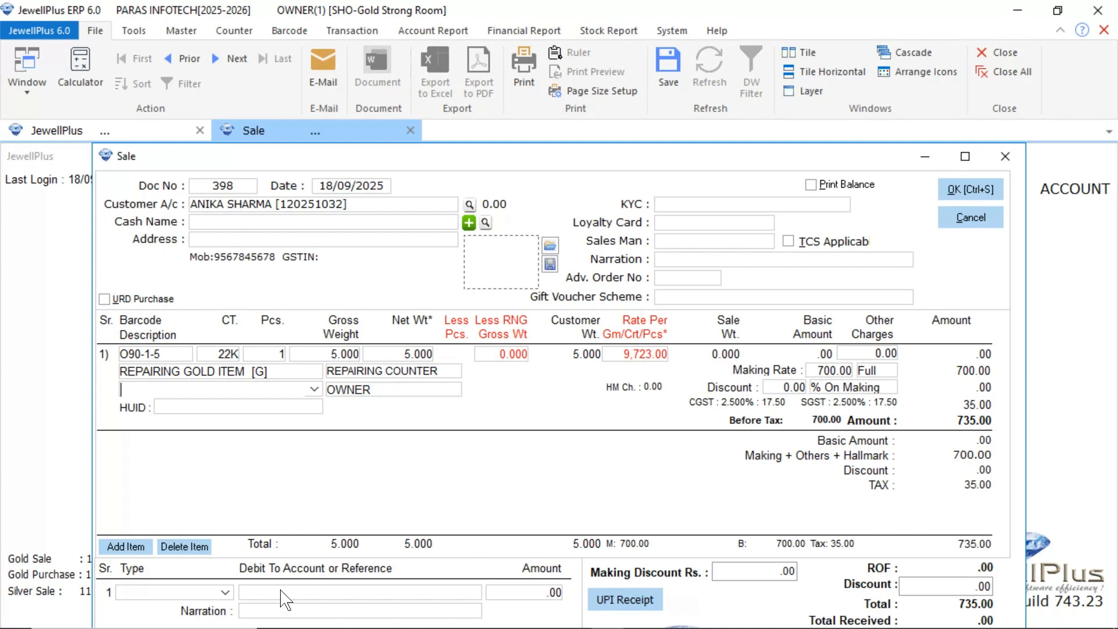
Step: Record the sale's payment as Cash Jama and collapse the ribbon to reveal the full form
click(224, 593)
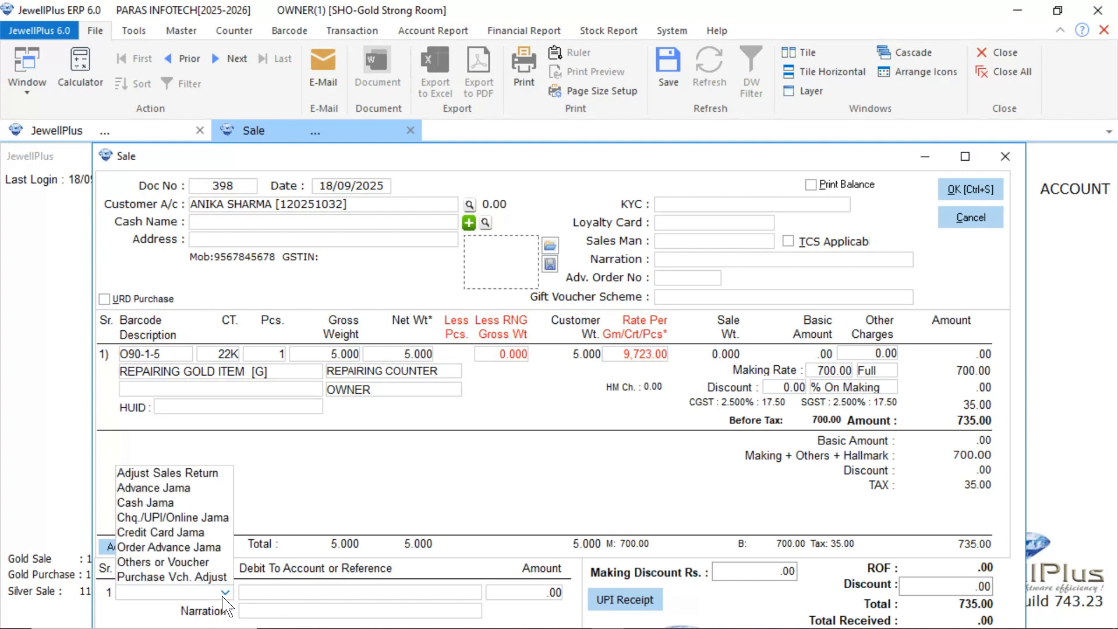
click(163, 502)
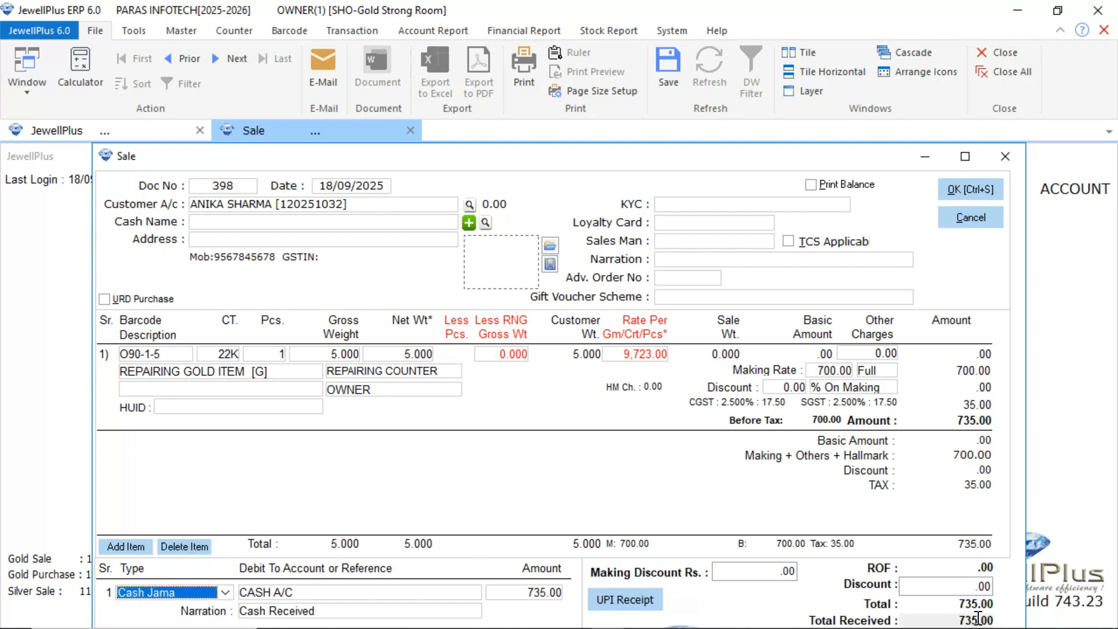
click(1060, 32)
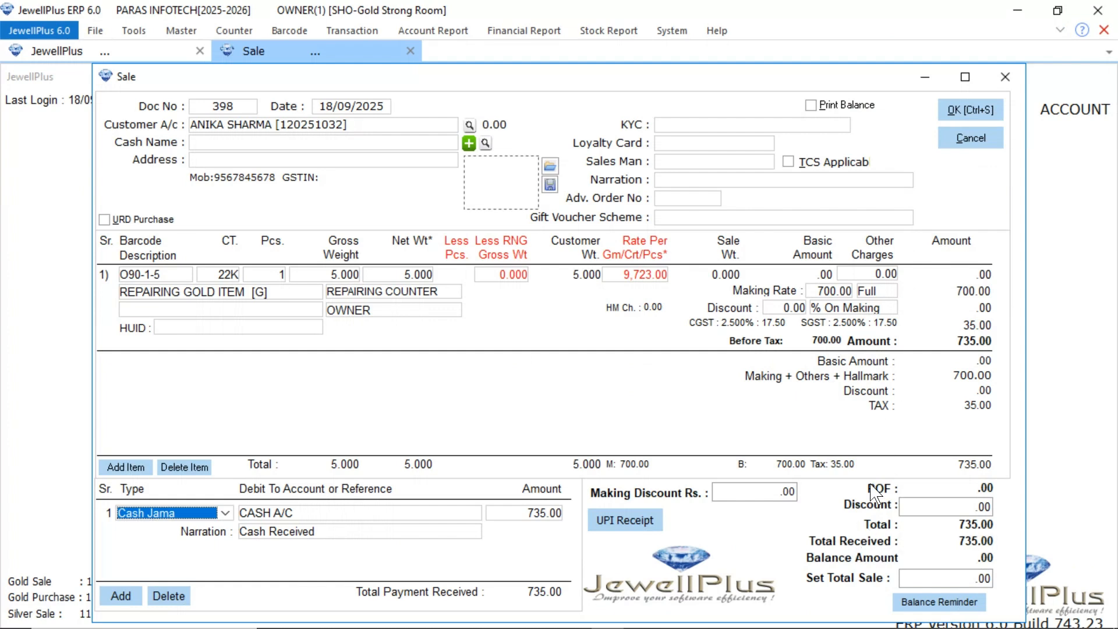
Step: Save the sale without printing its bill and close the form
click(952, 109)
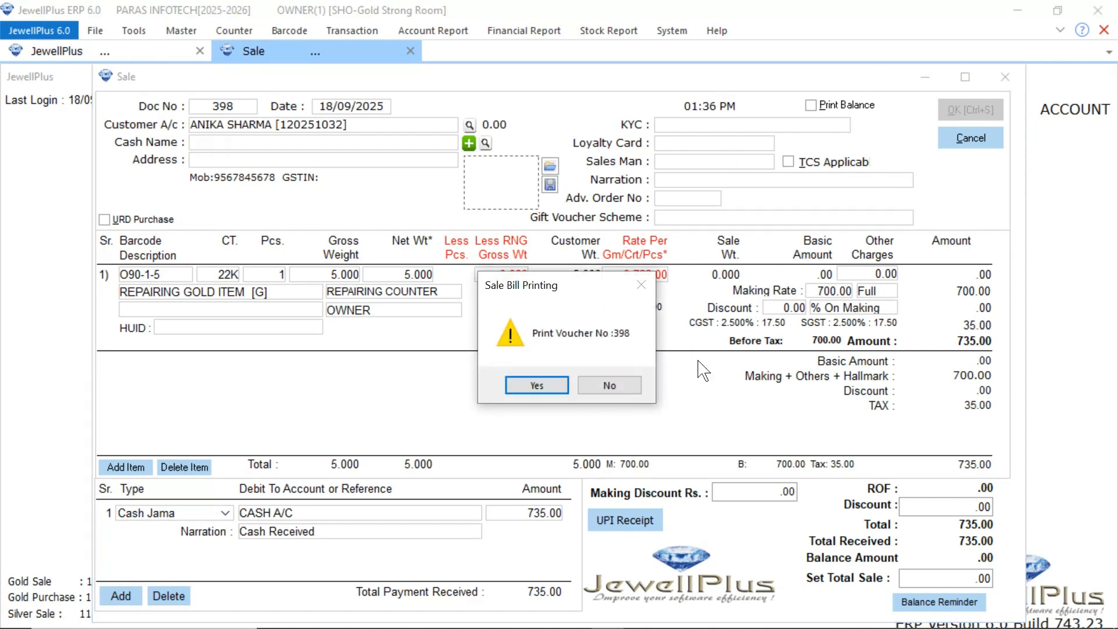
click(607, 386)
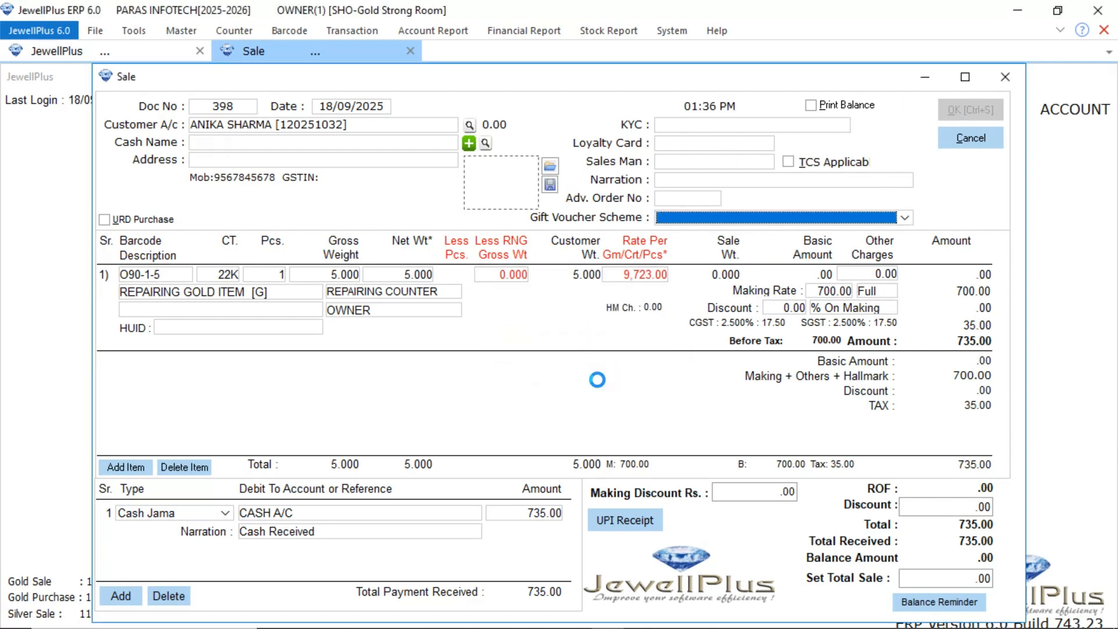
click(1004, 71)
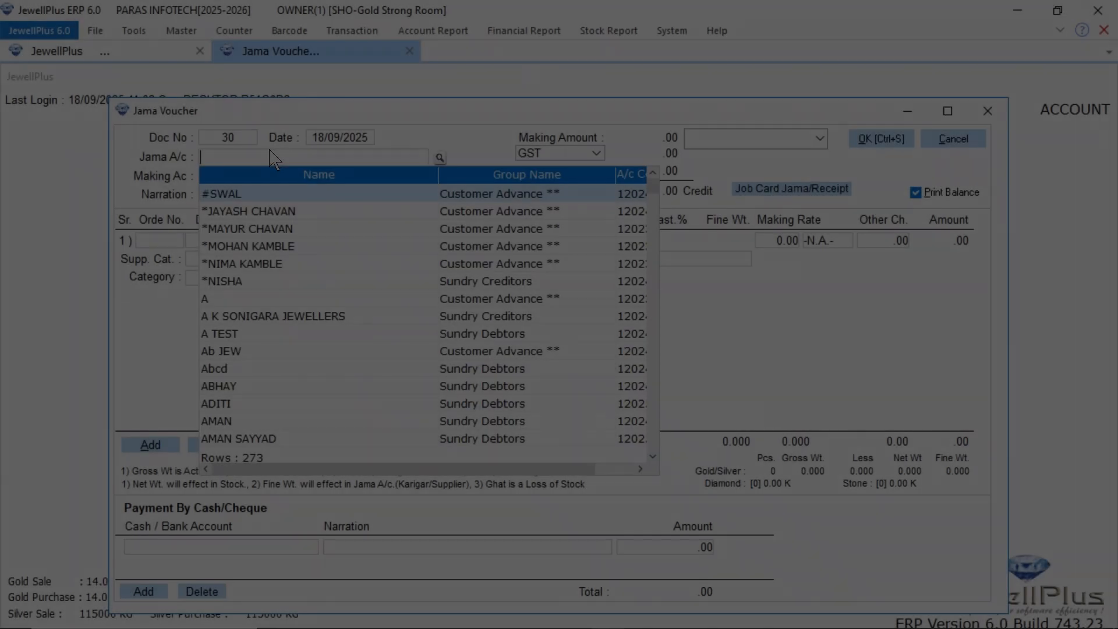
Step: Select AMC JEWELLERS as the account of the new Jama Voucher and display its pending job cards
text(amc)
key(Return)
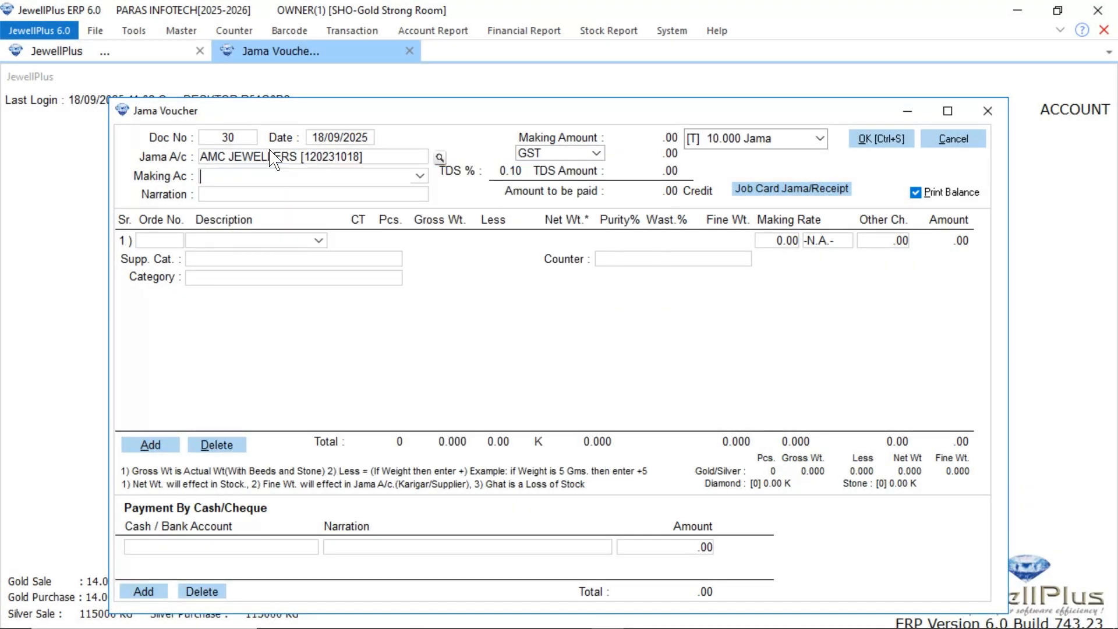
click(797, 187)
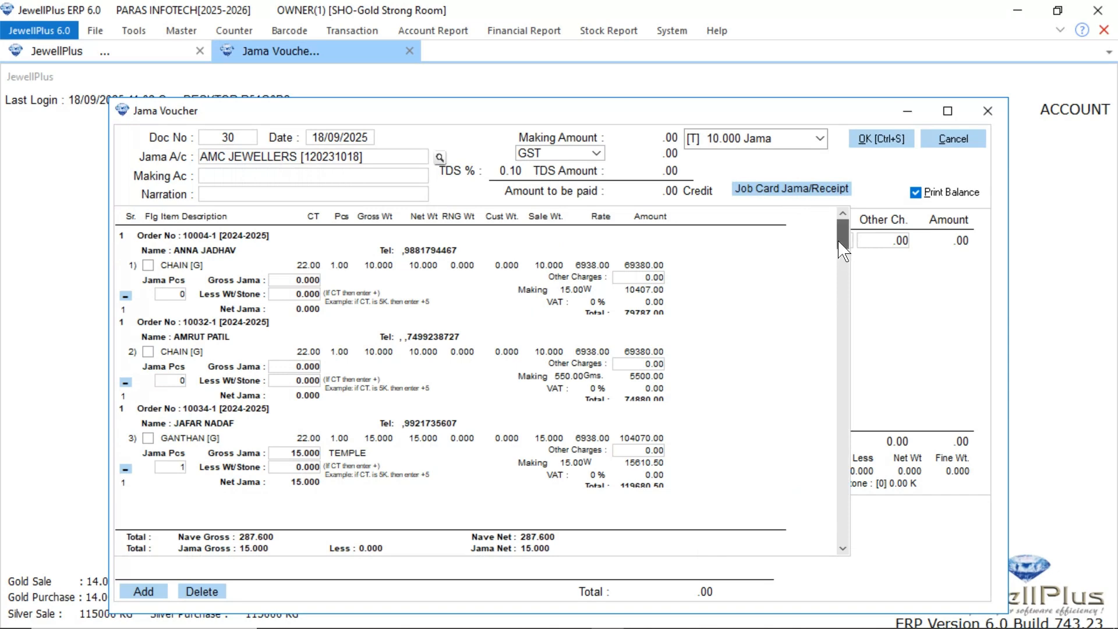
Step: Mark only the last order's GOLD REPAIRING ITEM, set its Gross Jama to 11 and load it into the Jama Voucher
drag(842, 232, 822, 622)
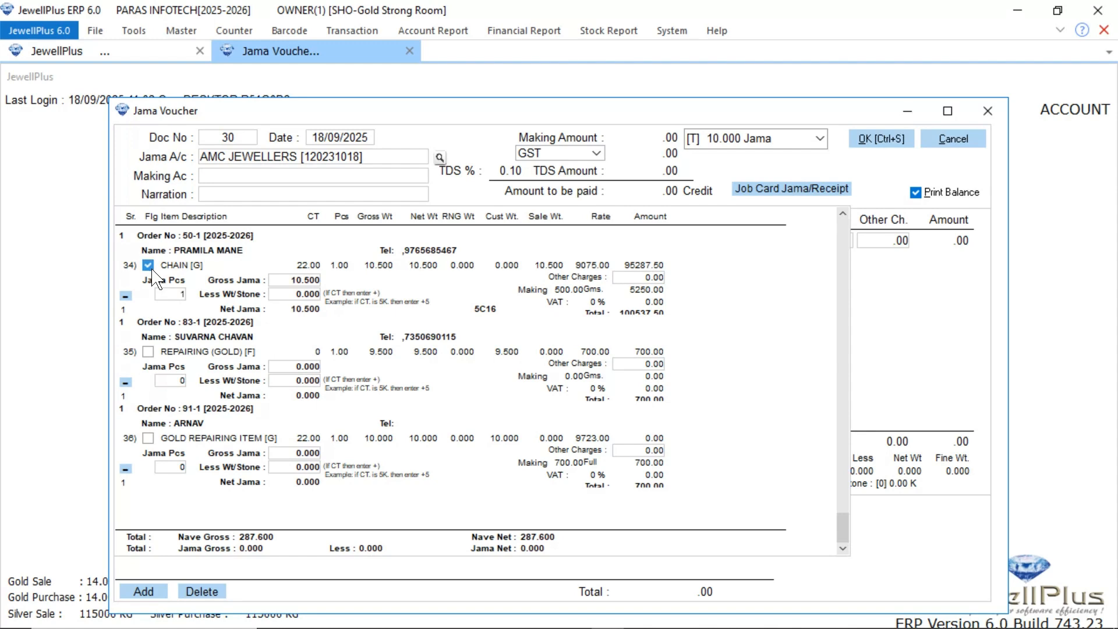
click(148, 353)
click(147, 266)
click(148, 438)
click(285, 454)
text(11)
key(Return)
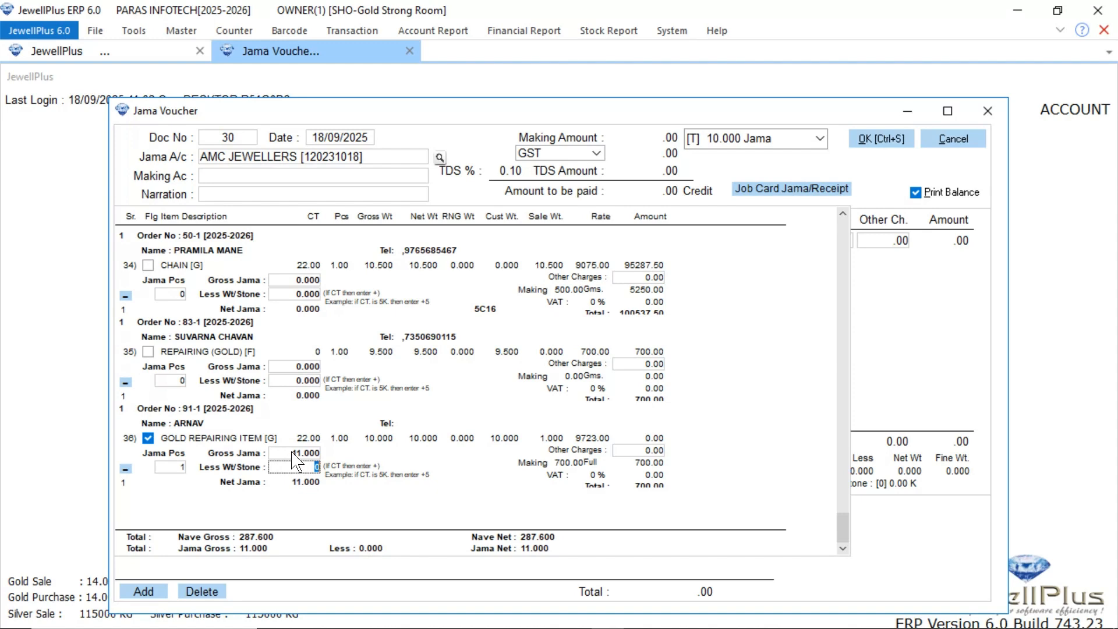
click(774, 189)
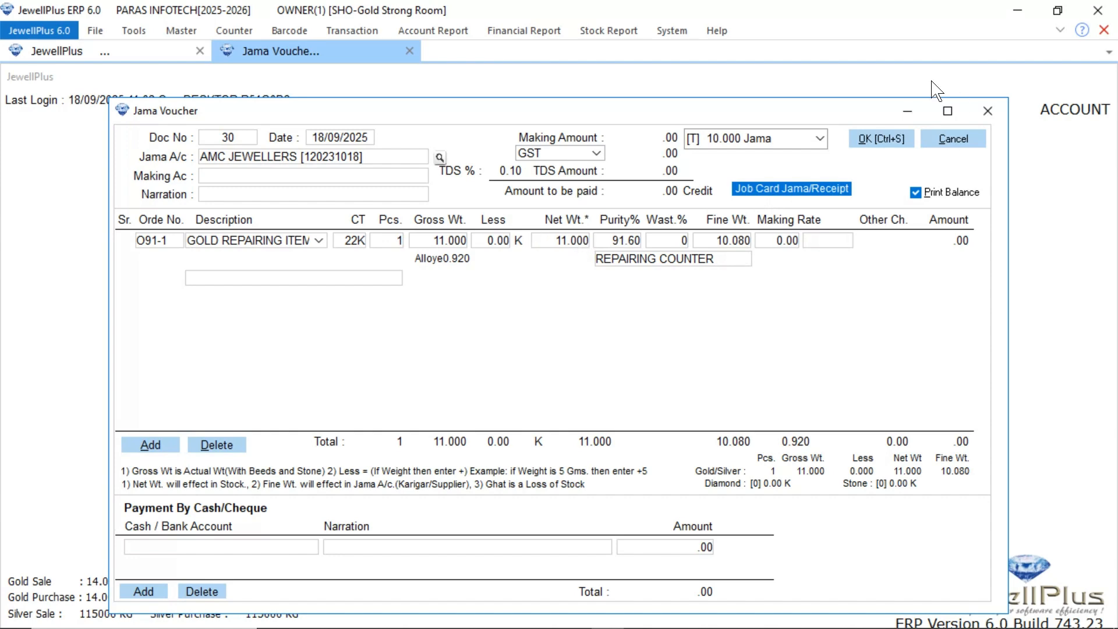
Step: Save the Jama Voucher for the 11.000 gold repairing item without printing the voucher or label
click(872, 138)
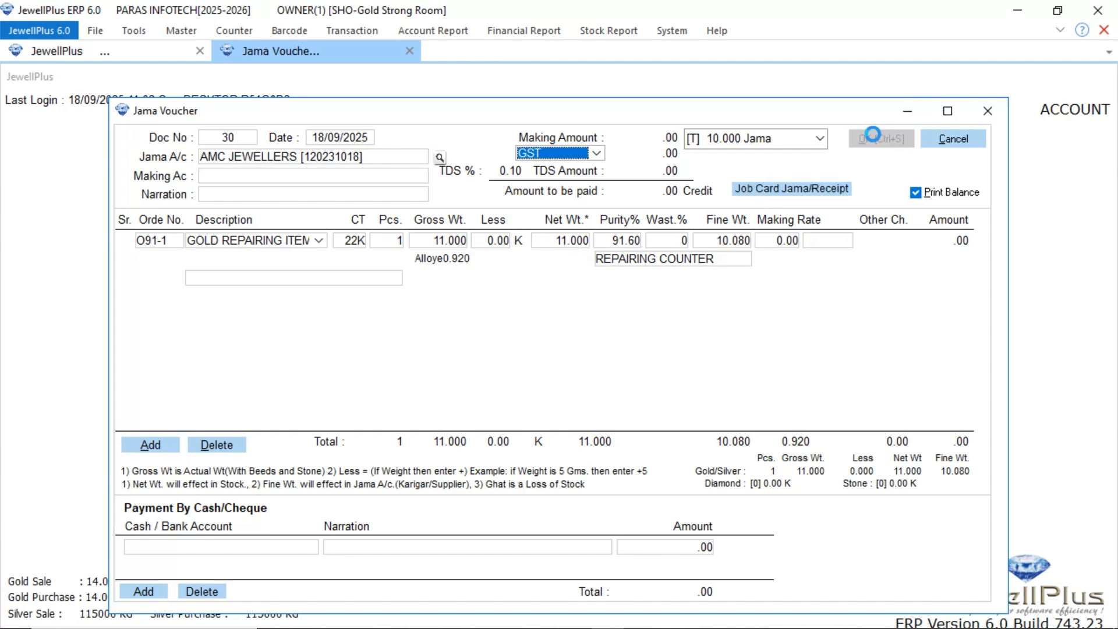
click(609, 318)
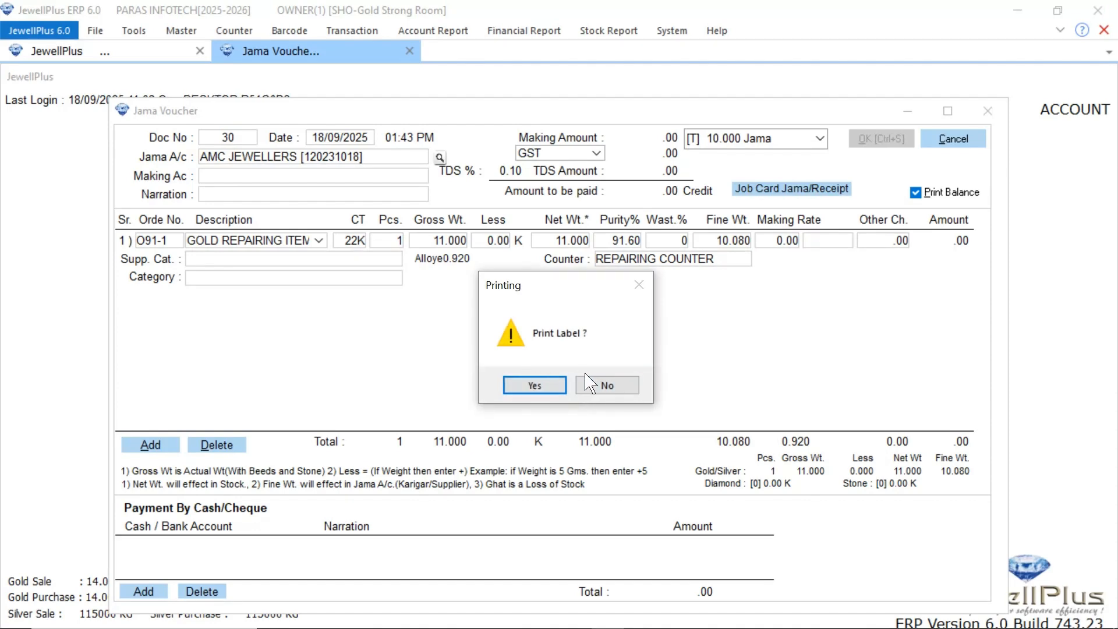
click(592, 387)
click(607, 386)
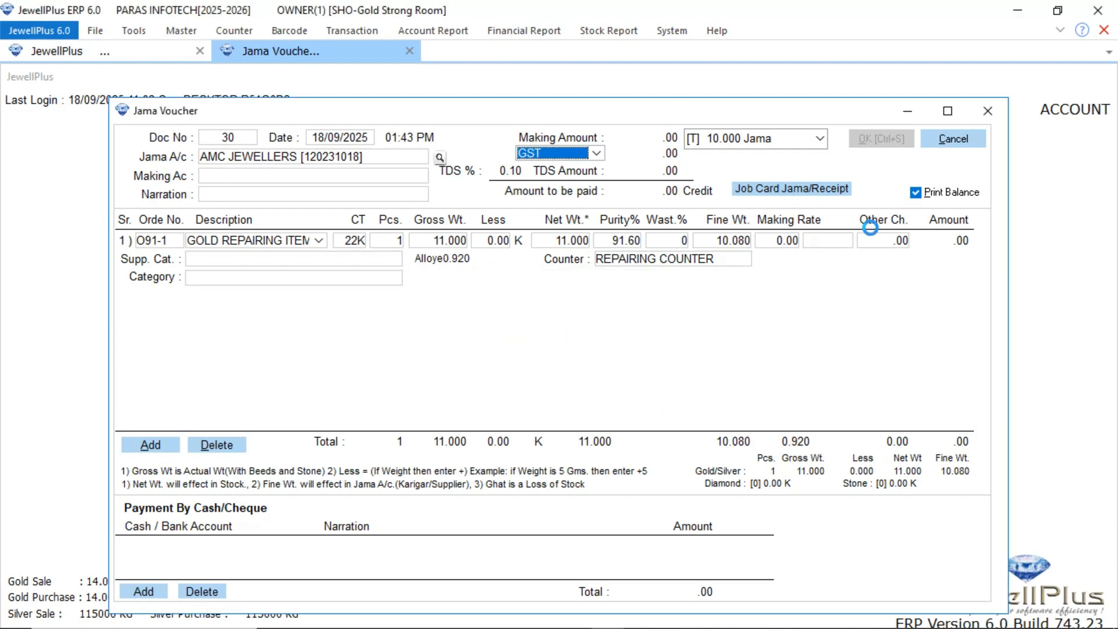
Step: Close the Jama Voucher, open a new Sale and load the received GOLD REPAIRING ITEM by its order barcode
click(988, 111)
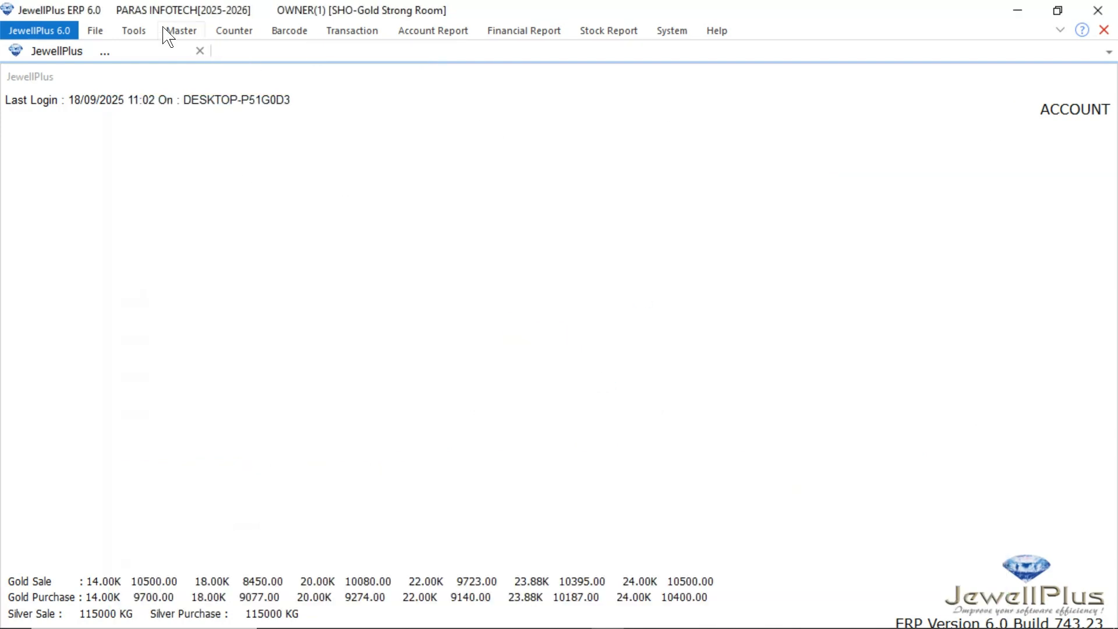
click(343, 33)
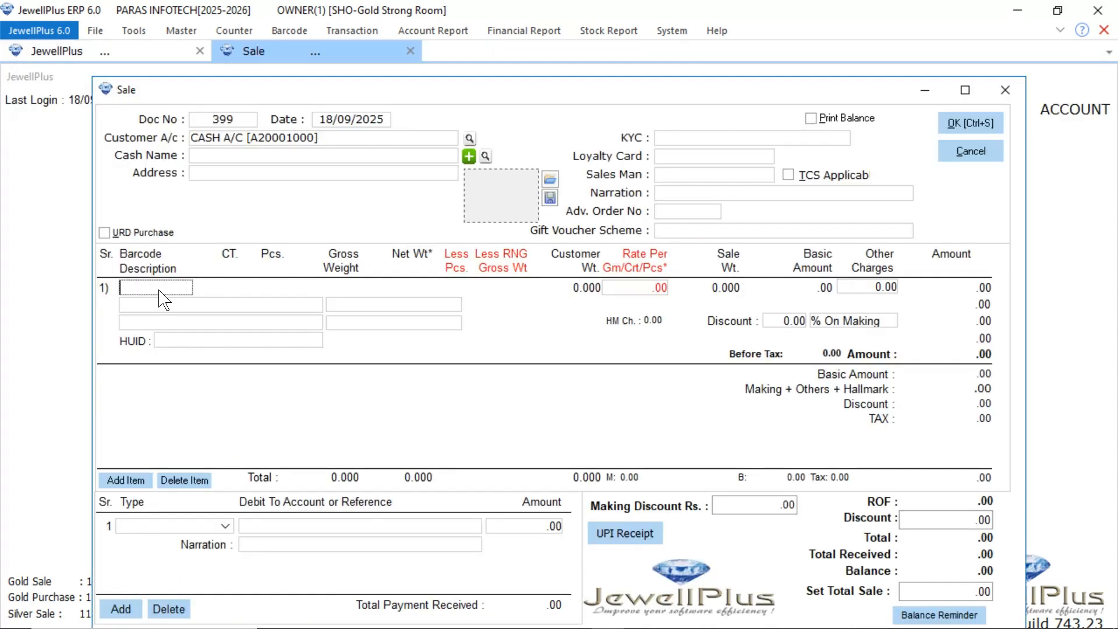
text(O91)
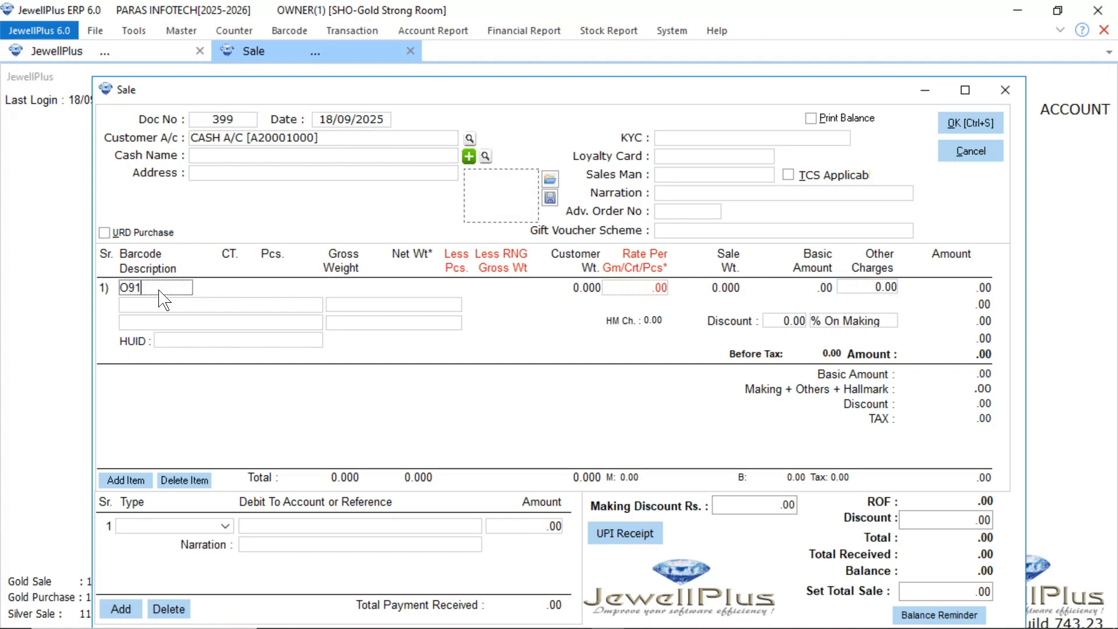
text(-1-5)
key(Return)
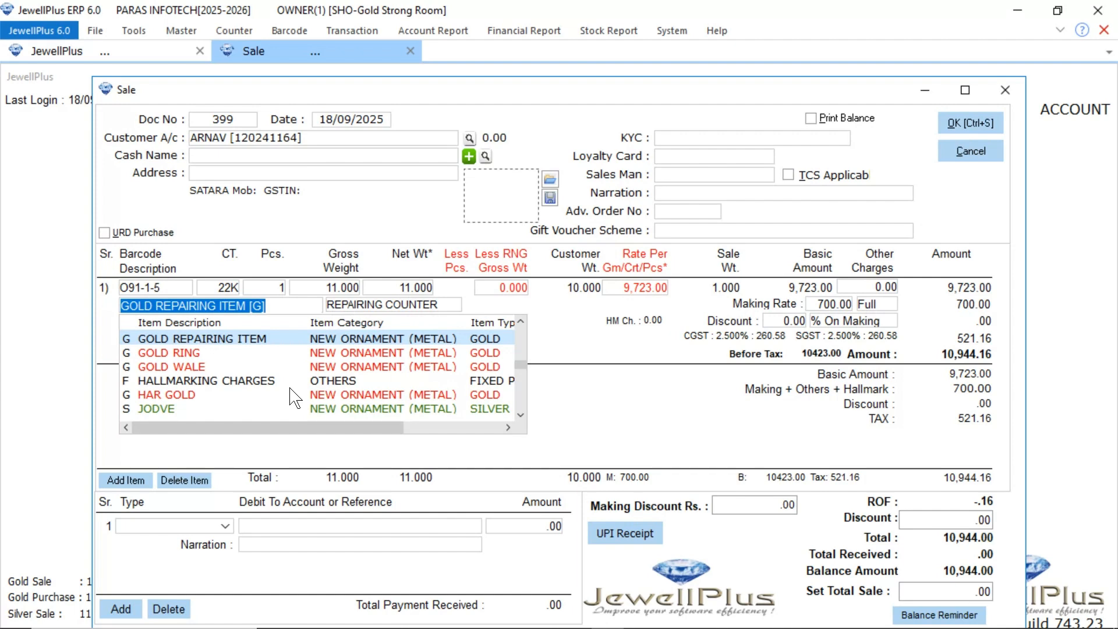
key(Return)
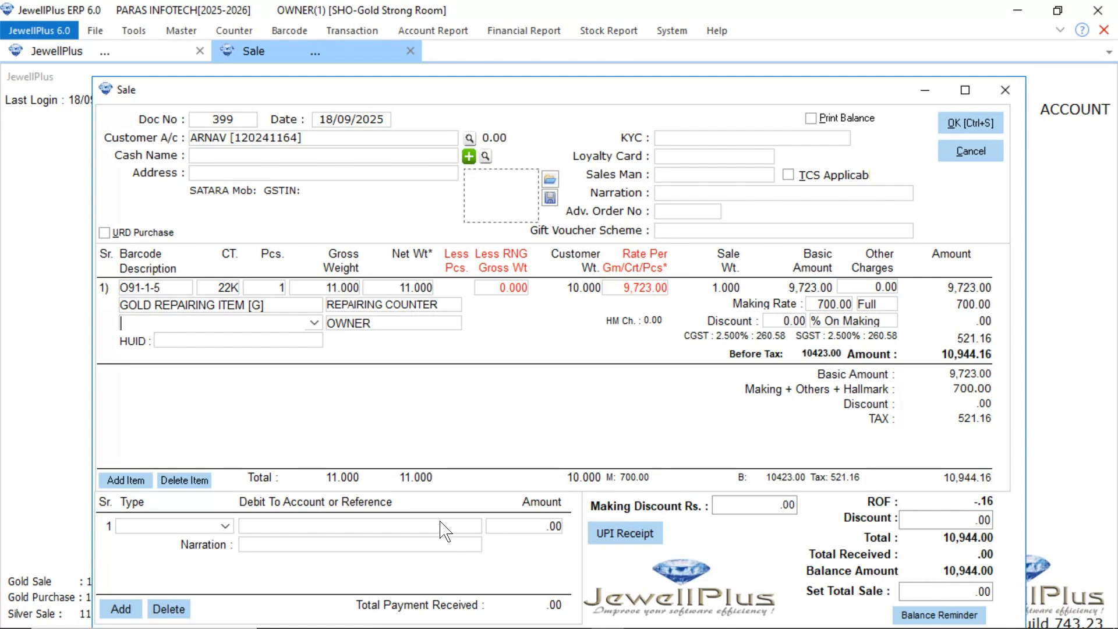
Step: Record the sale's full payment as Cash Jama, save the sale and close the form
click(225, 526)
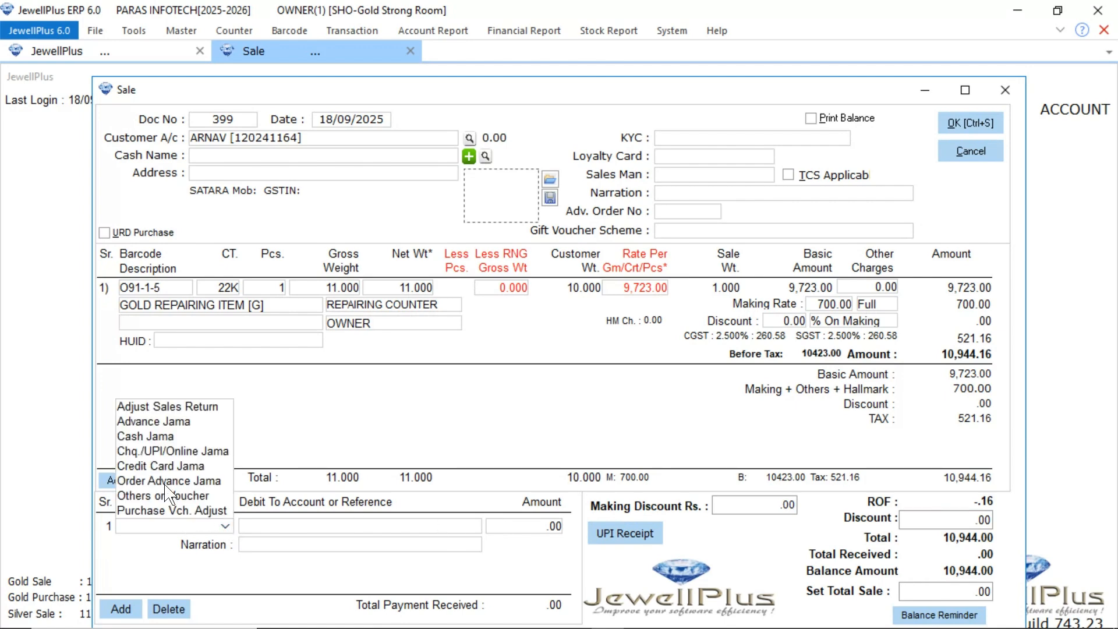
click(170, 438)
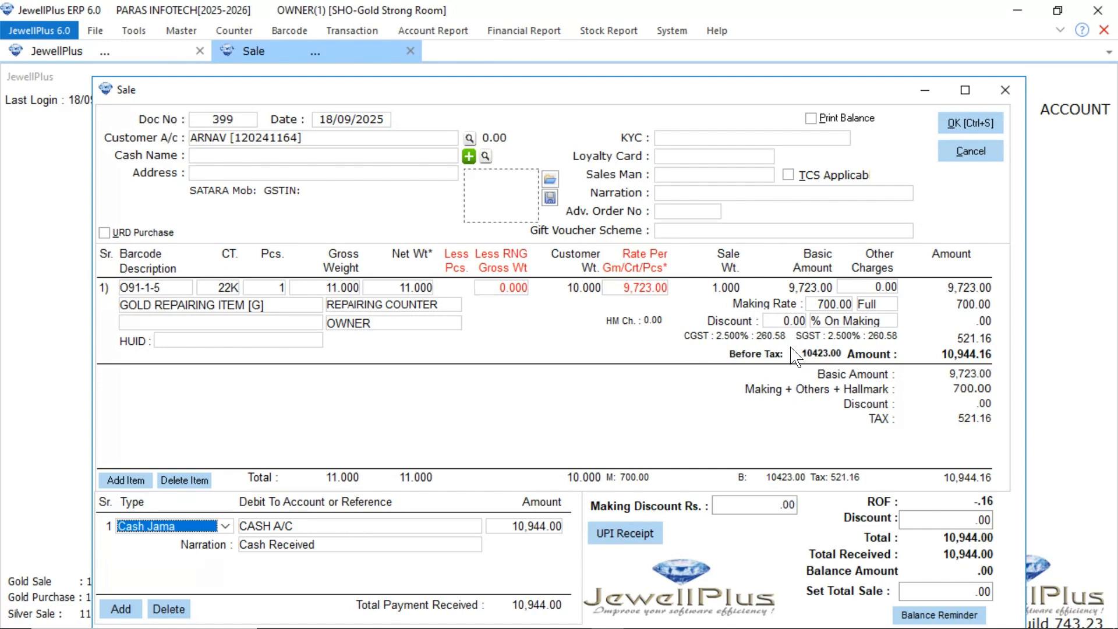
click(972, 123)
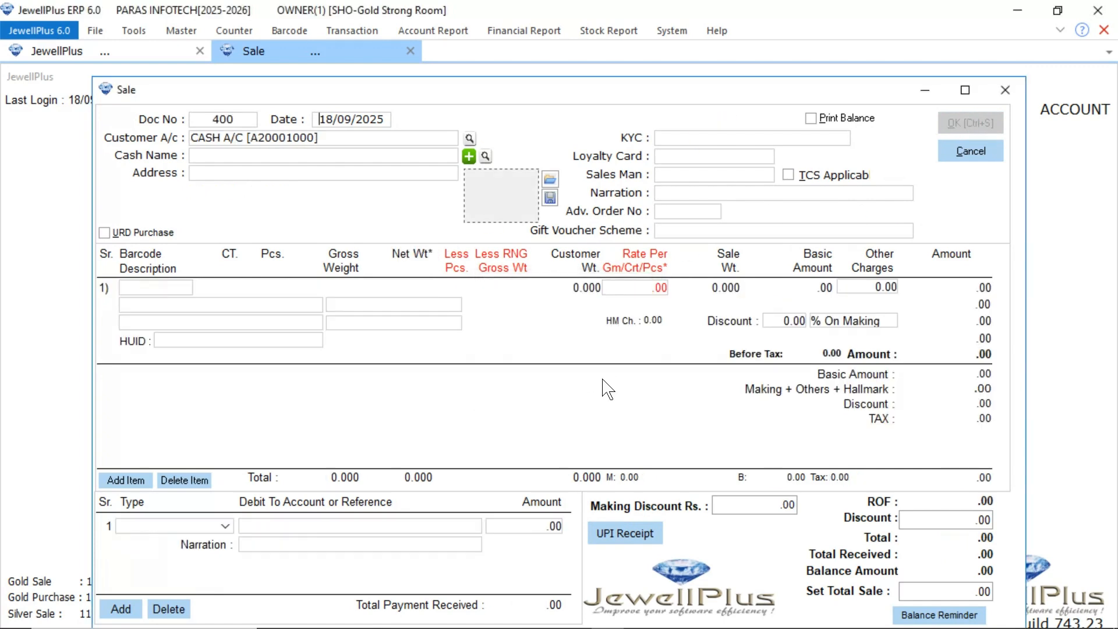
click(1005, 90)
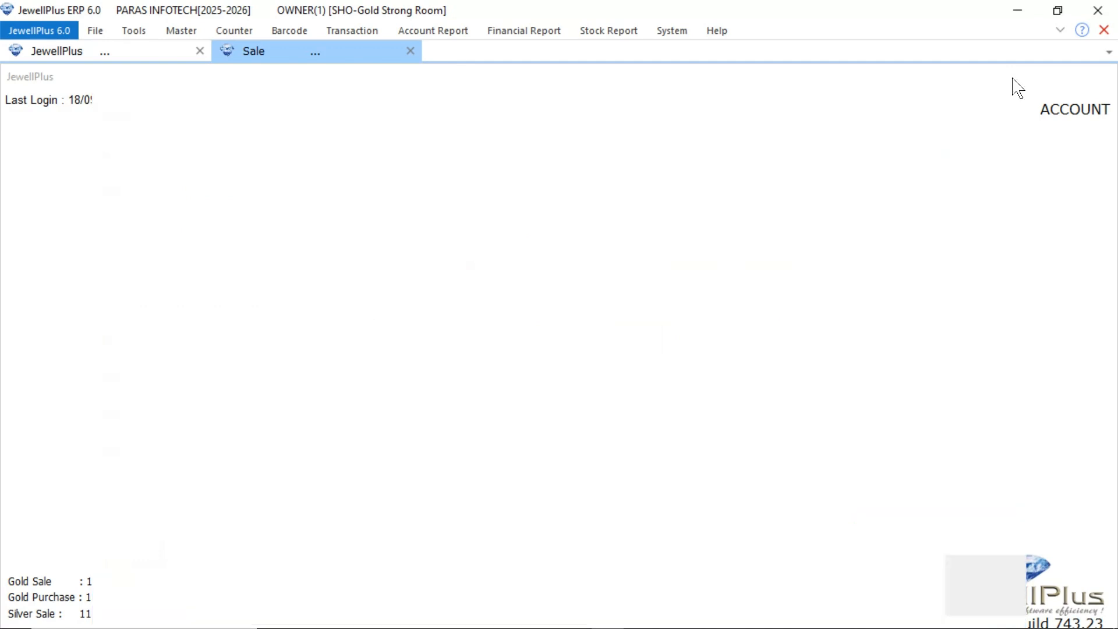
Step: Open the item-wise Sale Register and examine the GOLD REPAIRING ITEM line of the latest bill
click(423, 34)
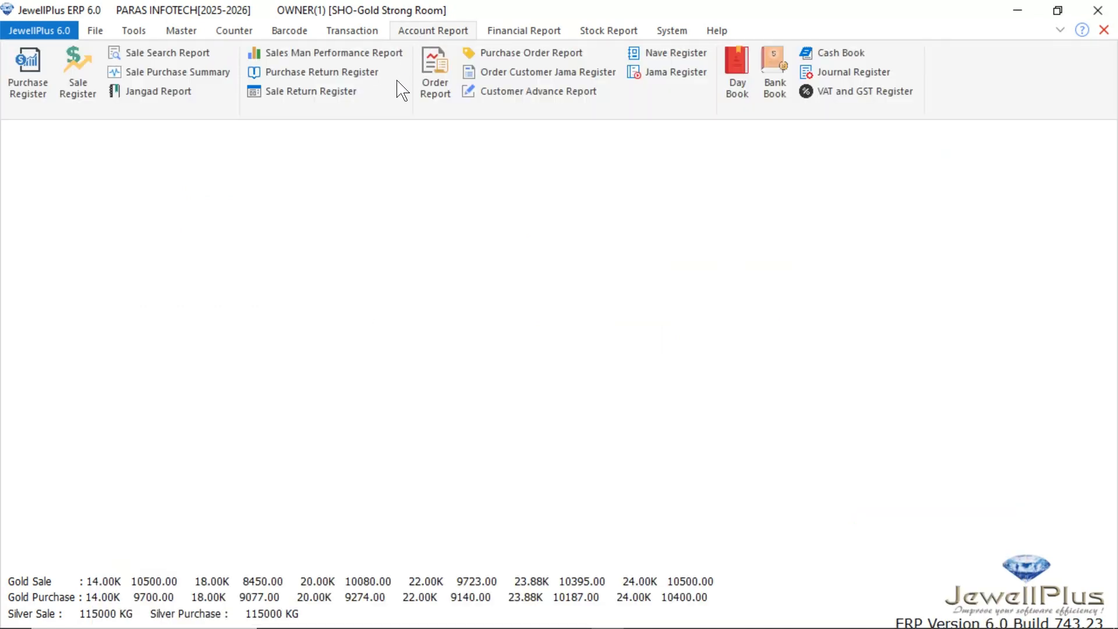
click(93, 88)
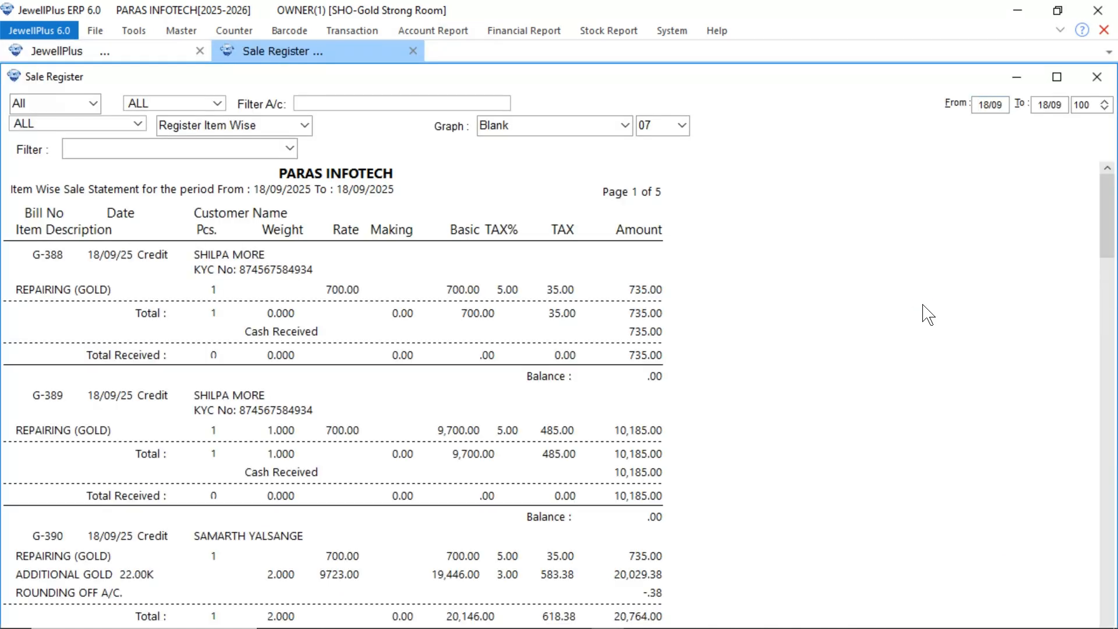
drag(1111, 200, 1099, 476)
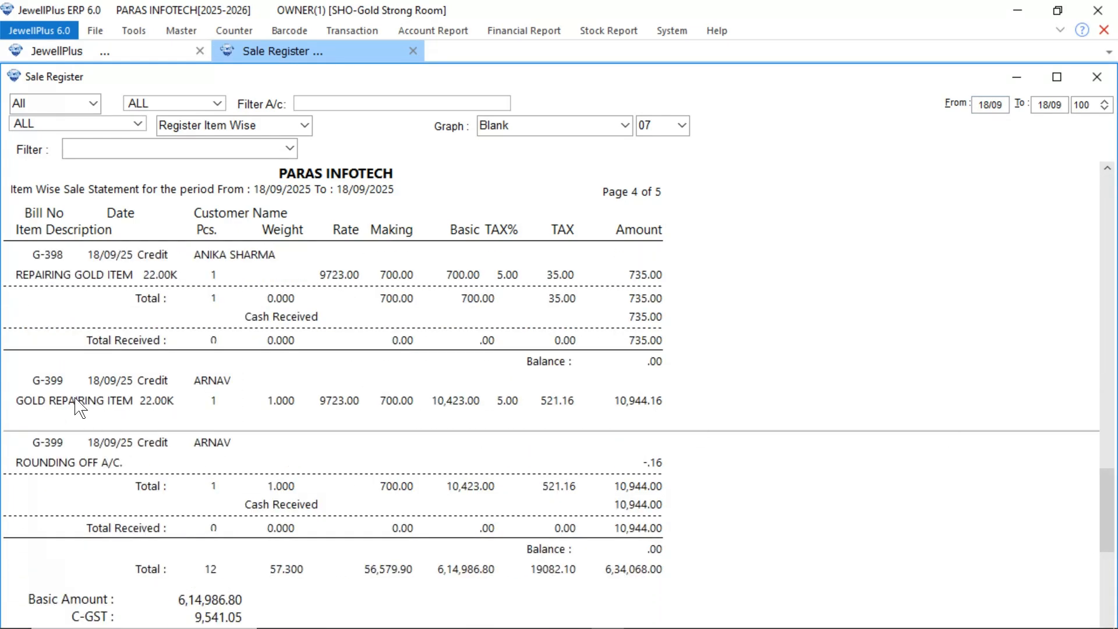
click(93, 411)
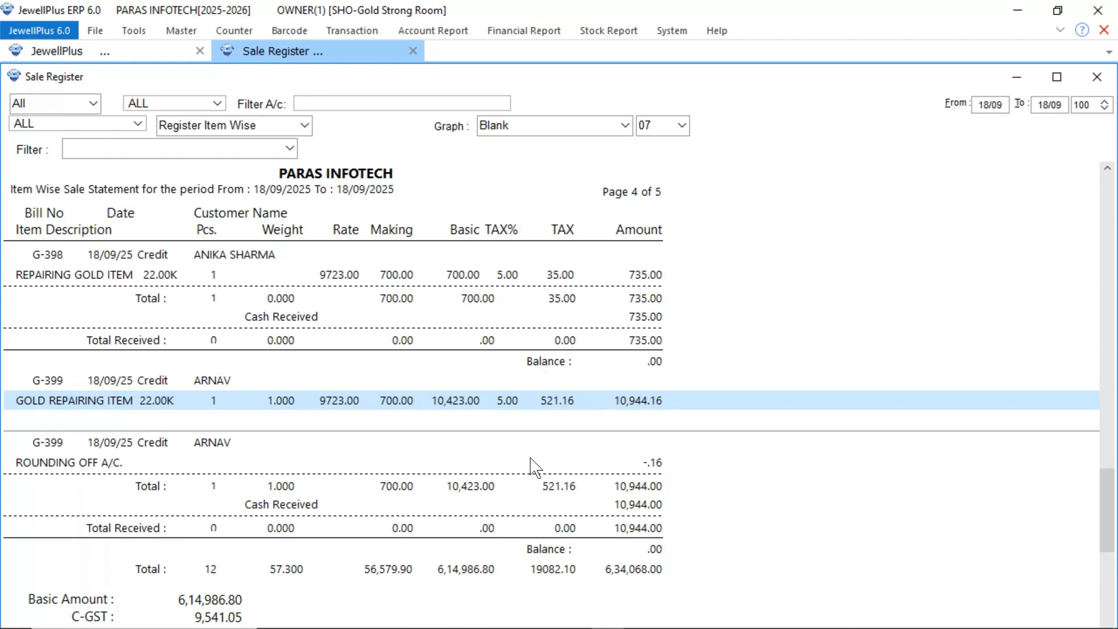
Step: Compare the REPAIRING GOLD ITEM line of the preceding bill with the latest one, and return to the register's first page
click(1106, 169)
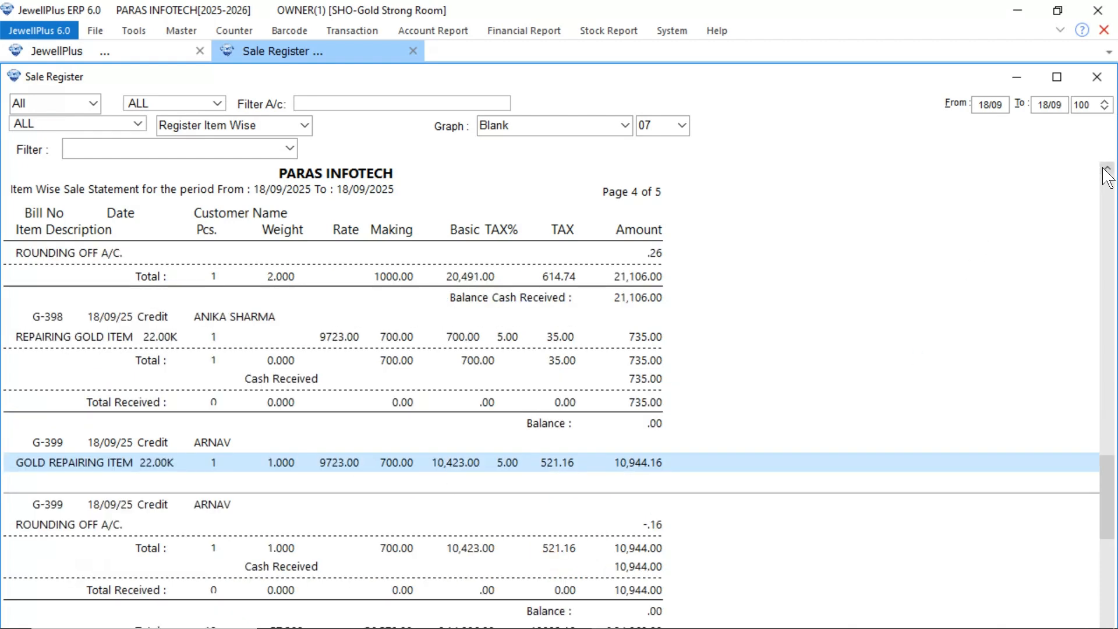
click(160, 339)
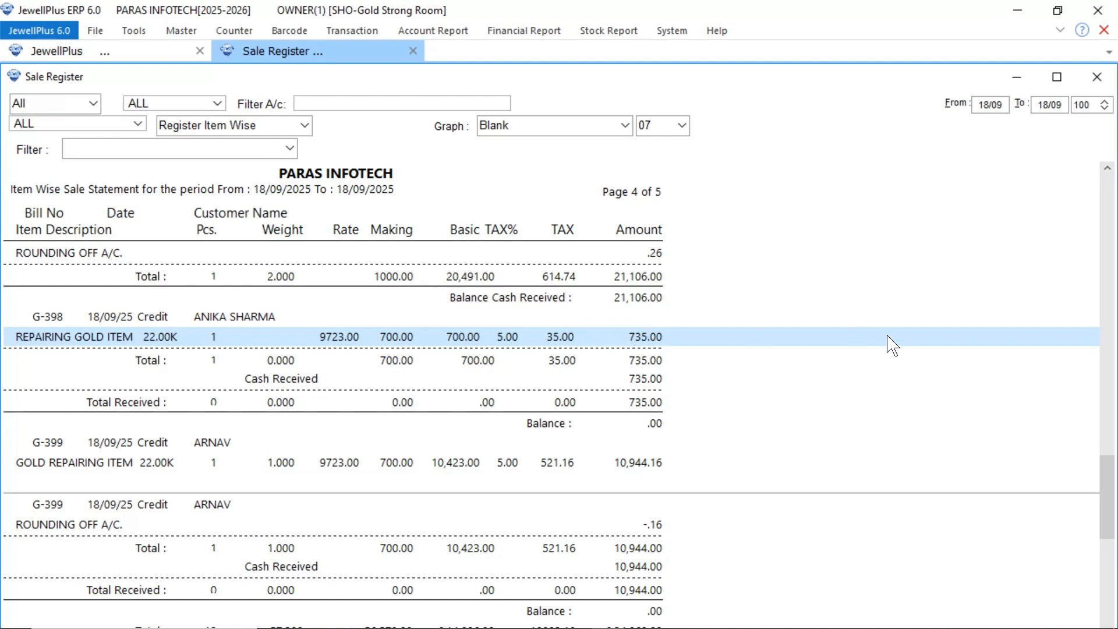
scroll(1109, 453, up, 3)
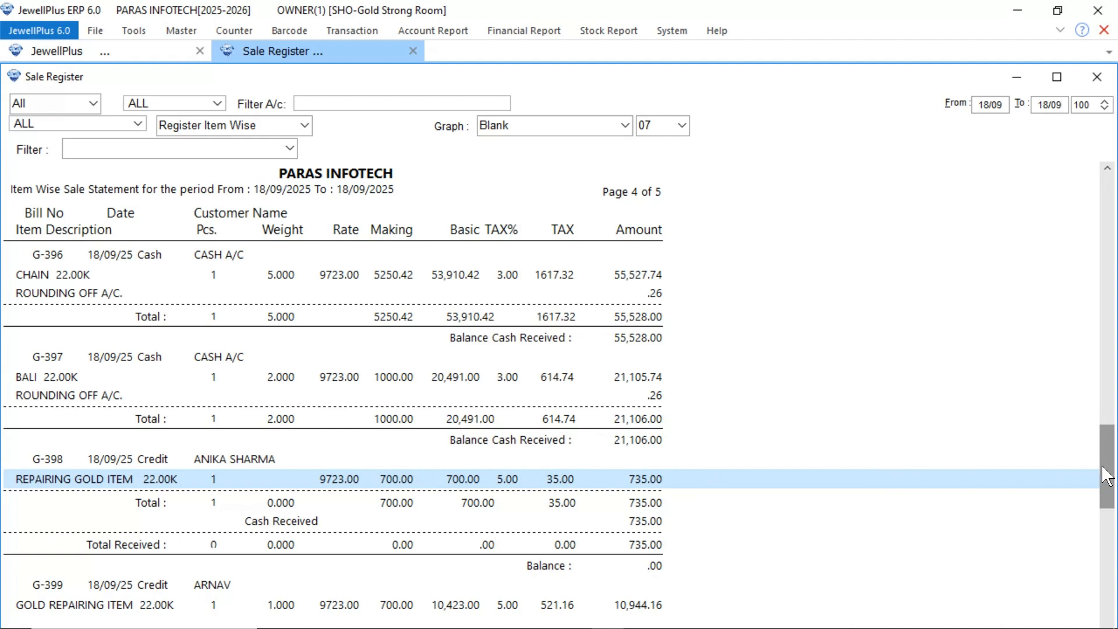
drag(1104, 466, 1108, 490)
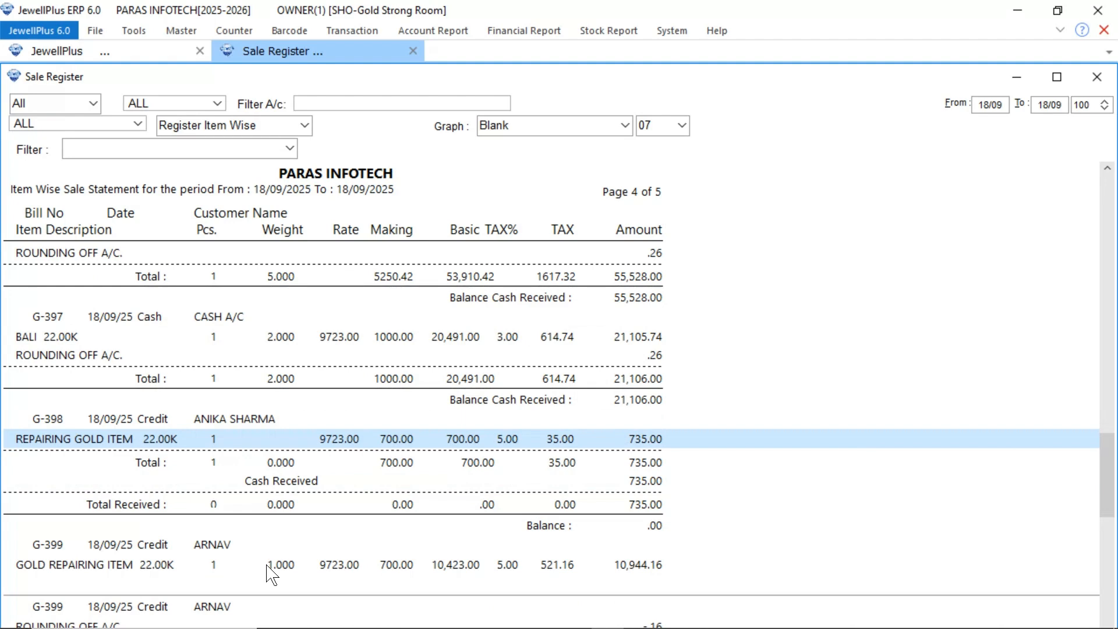
click(523, 31)
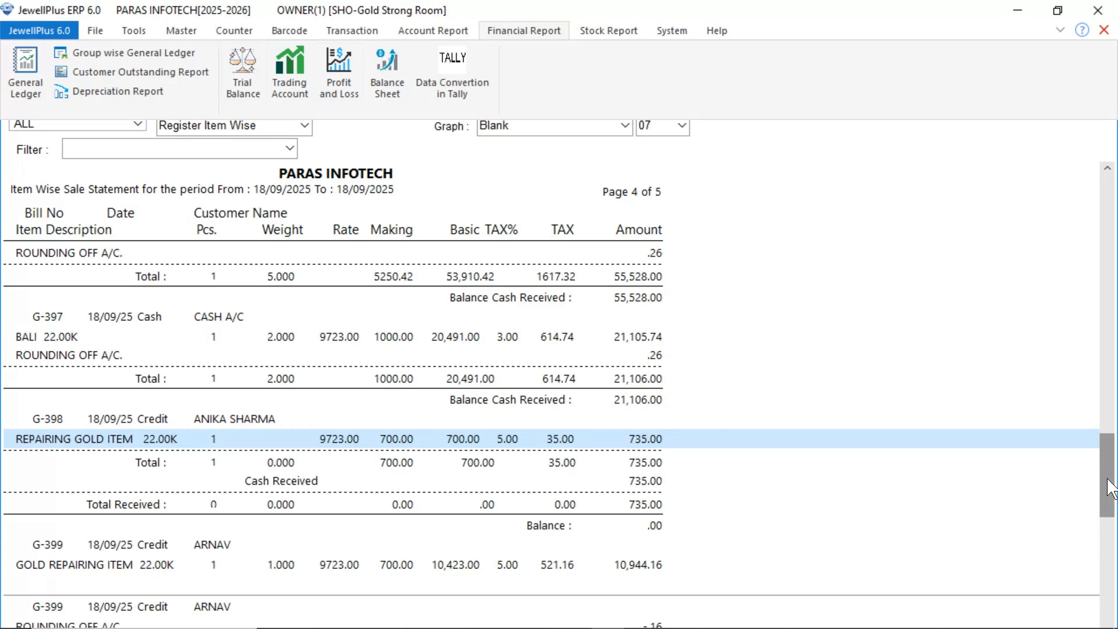
drag(1108, 491, 1111, 213)
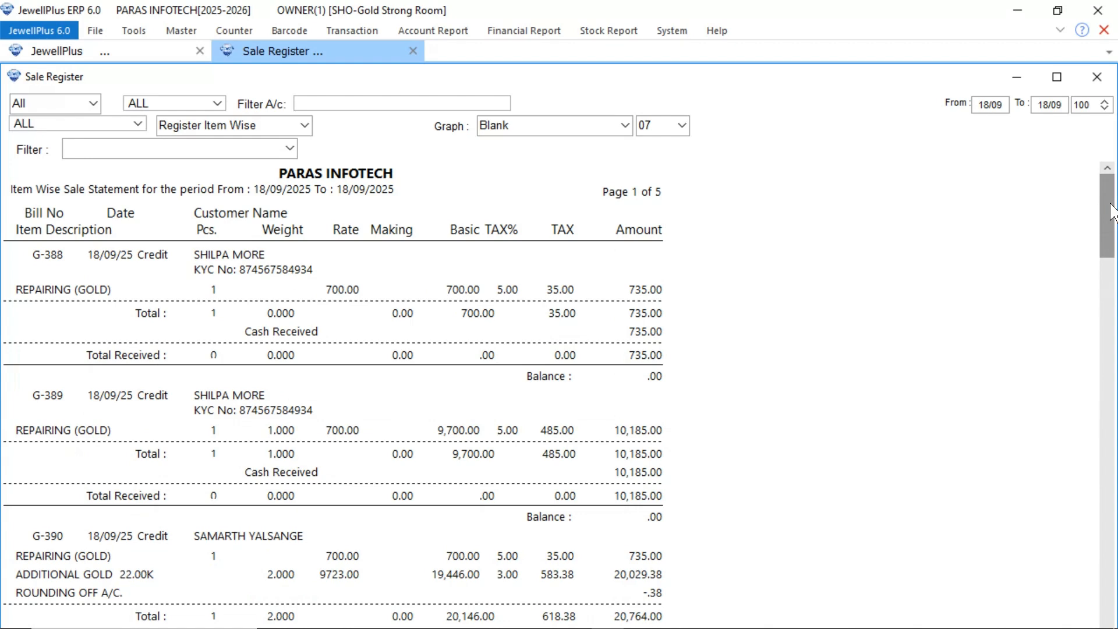
mouse_move(418, 628)
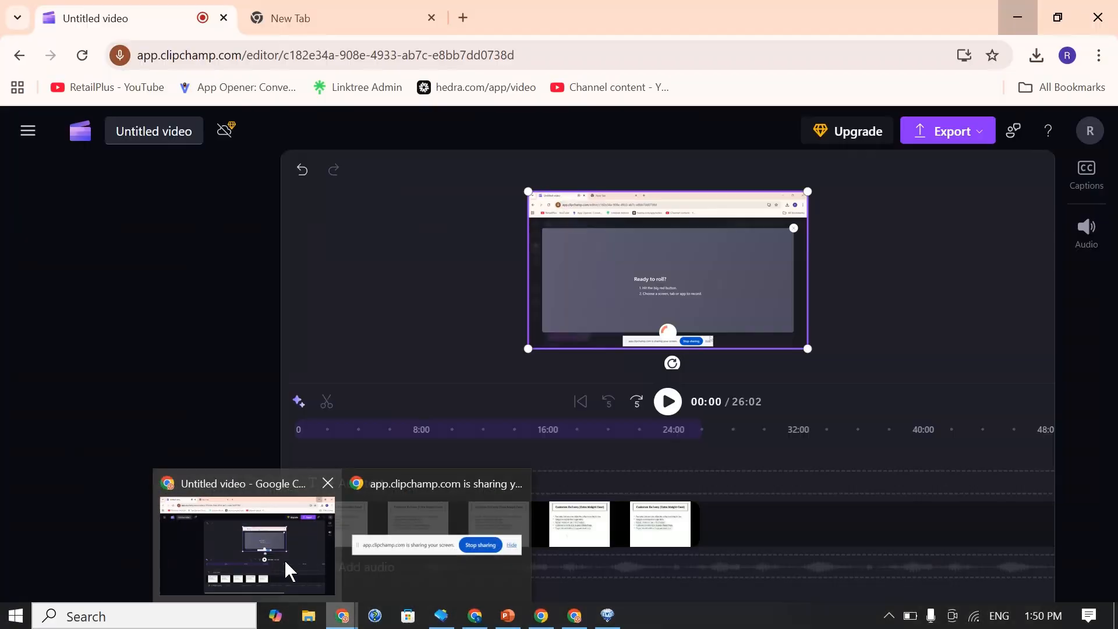
click(284, 559)
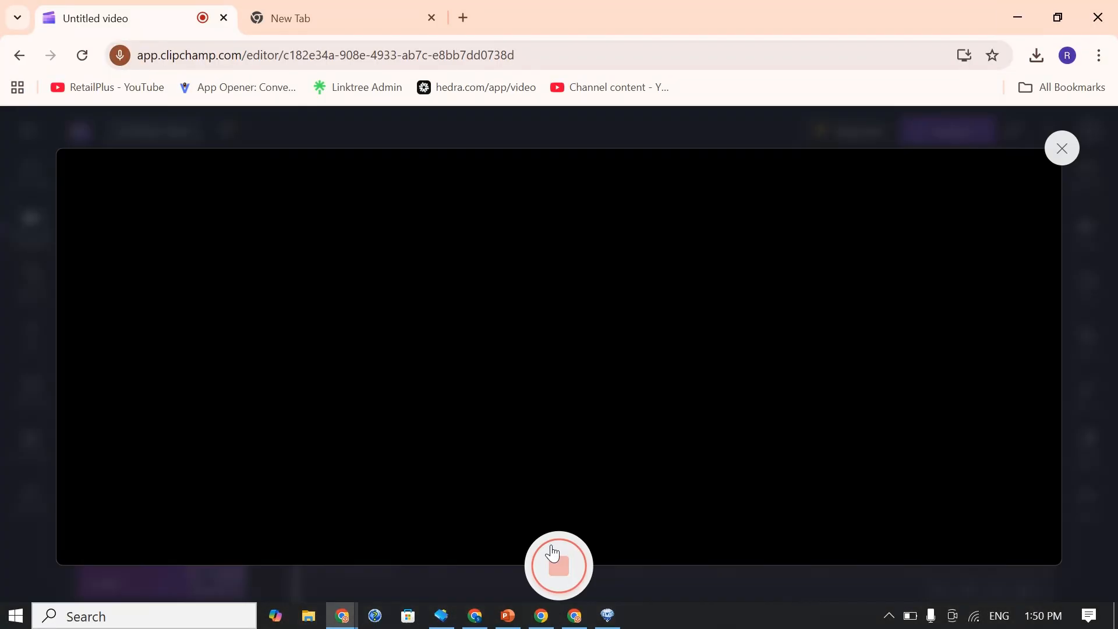